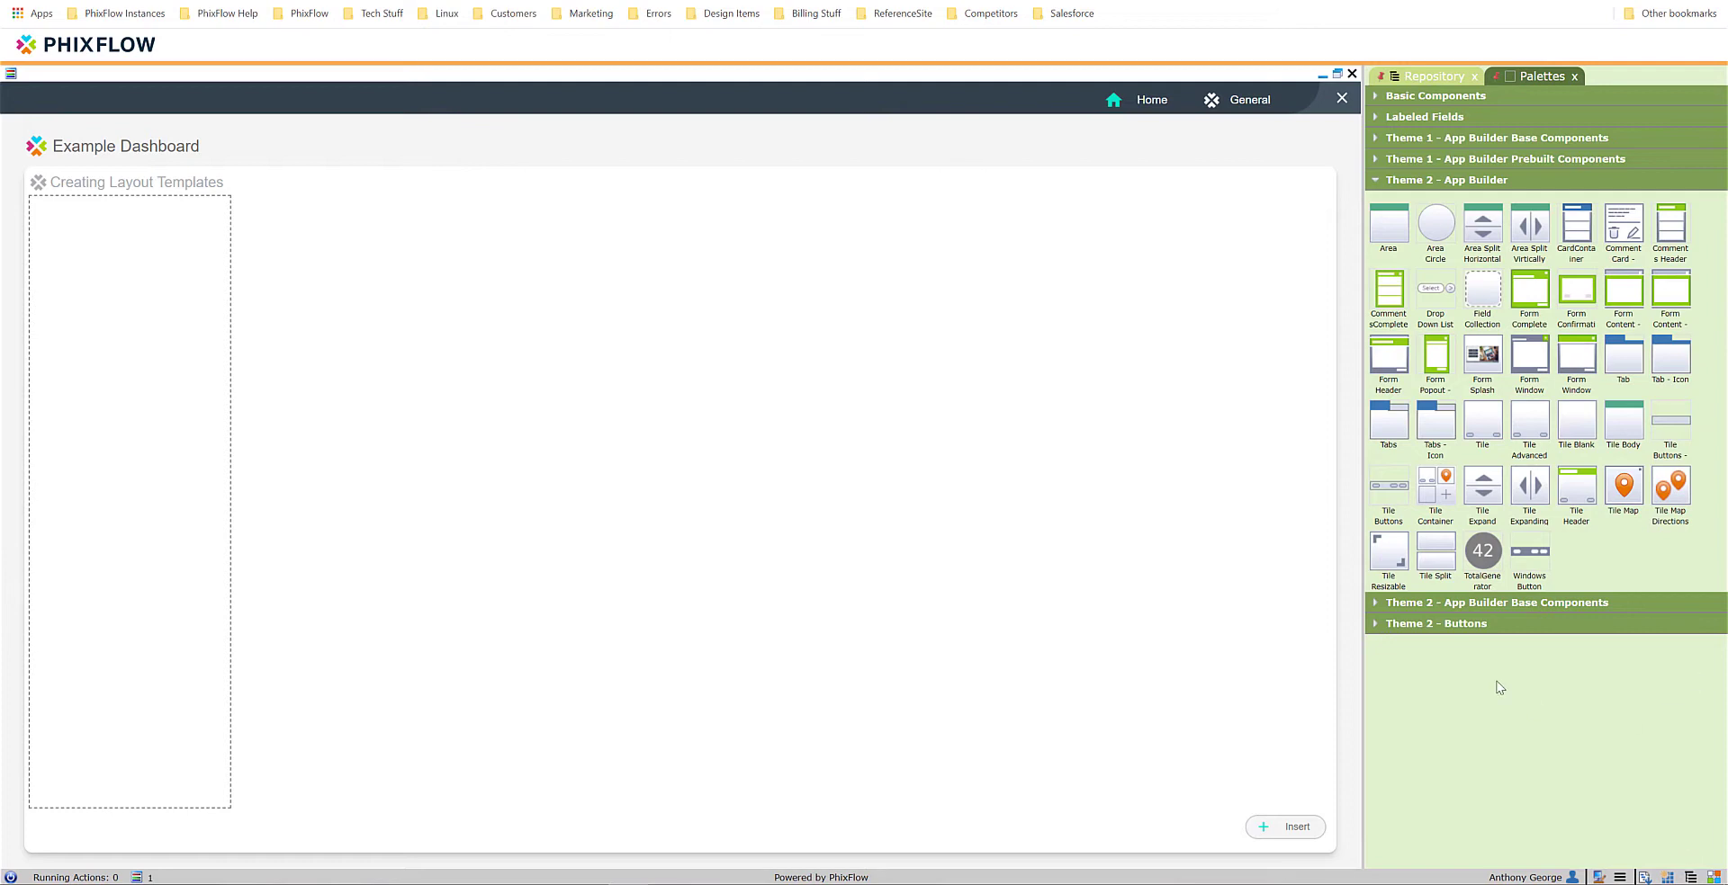
# Add a Field Collection named "Column 2" beside the existing column in the Creating Layout Templates tile
pyautogui.moveTo(1482, 288); pyautogui.dragTo(857, 462)
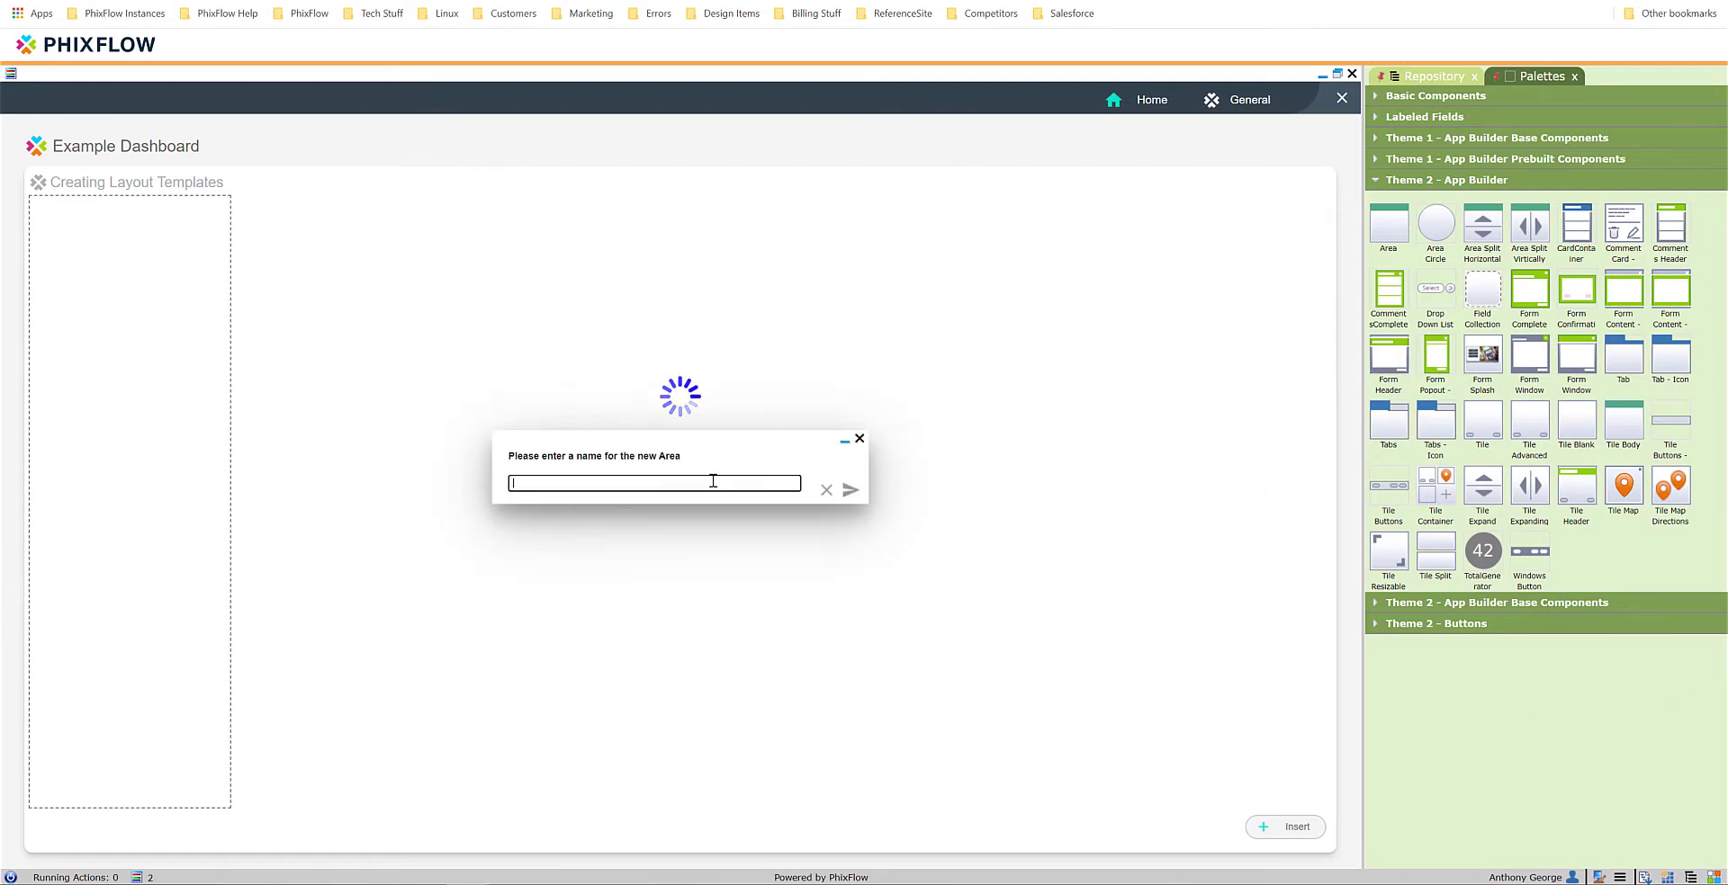
pyautogui.write('Content')
pyautogui.press('Return')
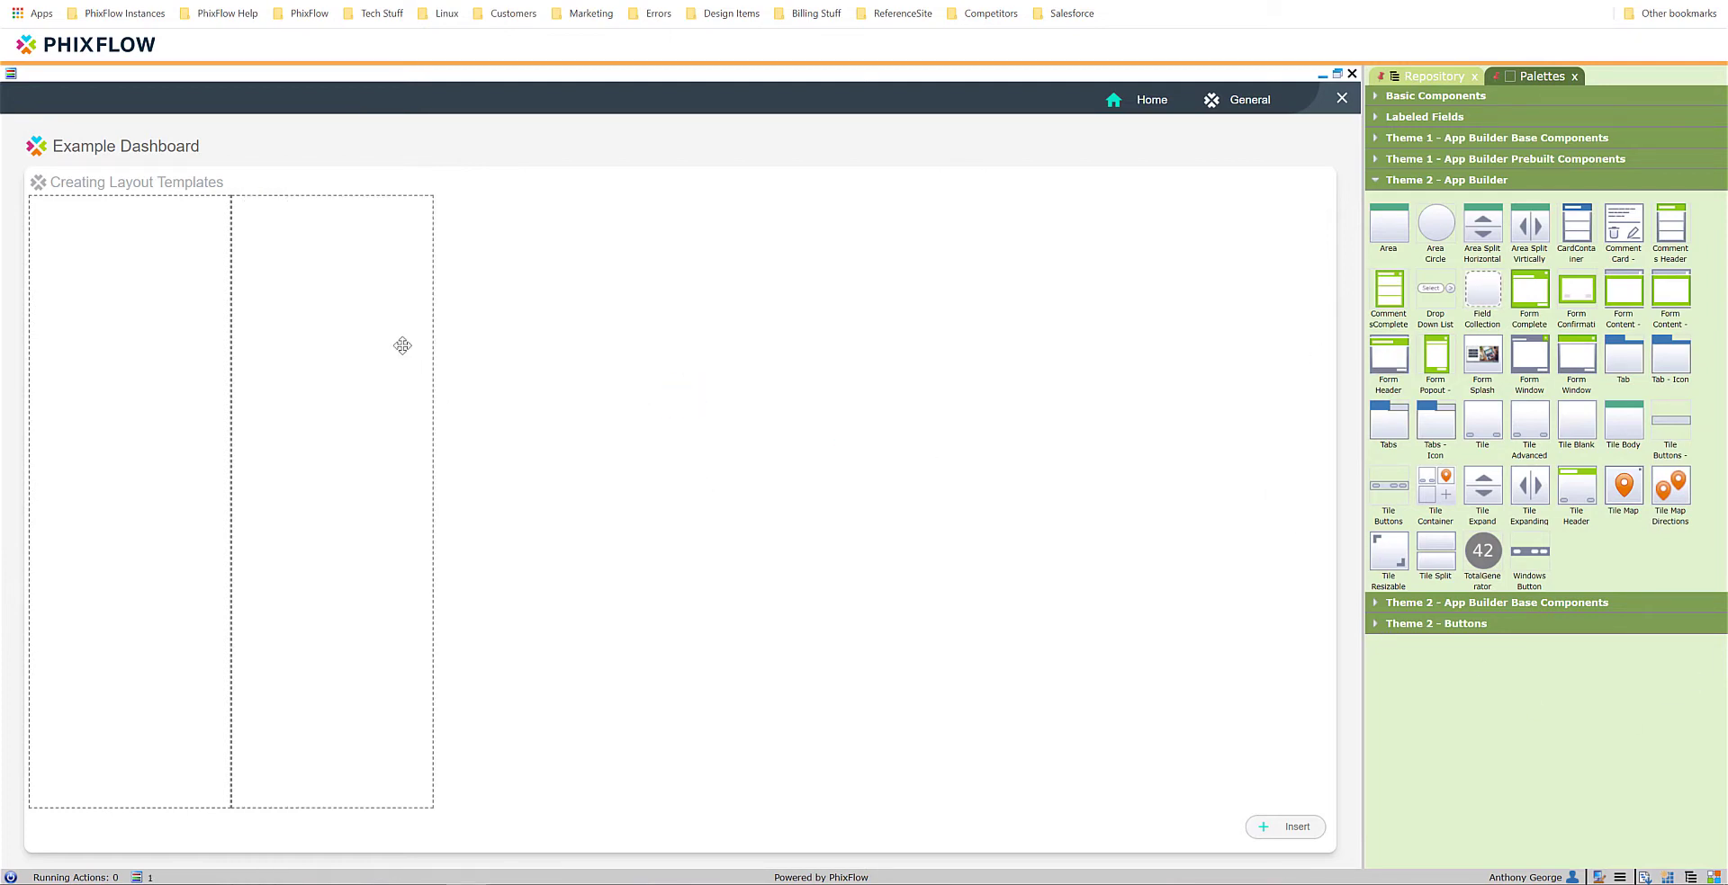
# Clear the width of Column 2 in its position settings and apply the change so the column sizes automatically
pyautogui.click(401, 343)
pyautogui.scroll(-5, 1457, 450)
pyautogui.scroll(-10, 1450, 461)
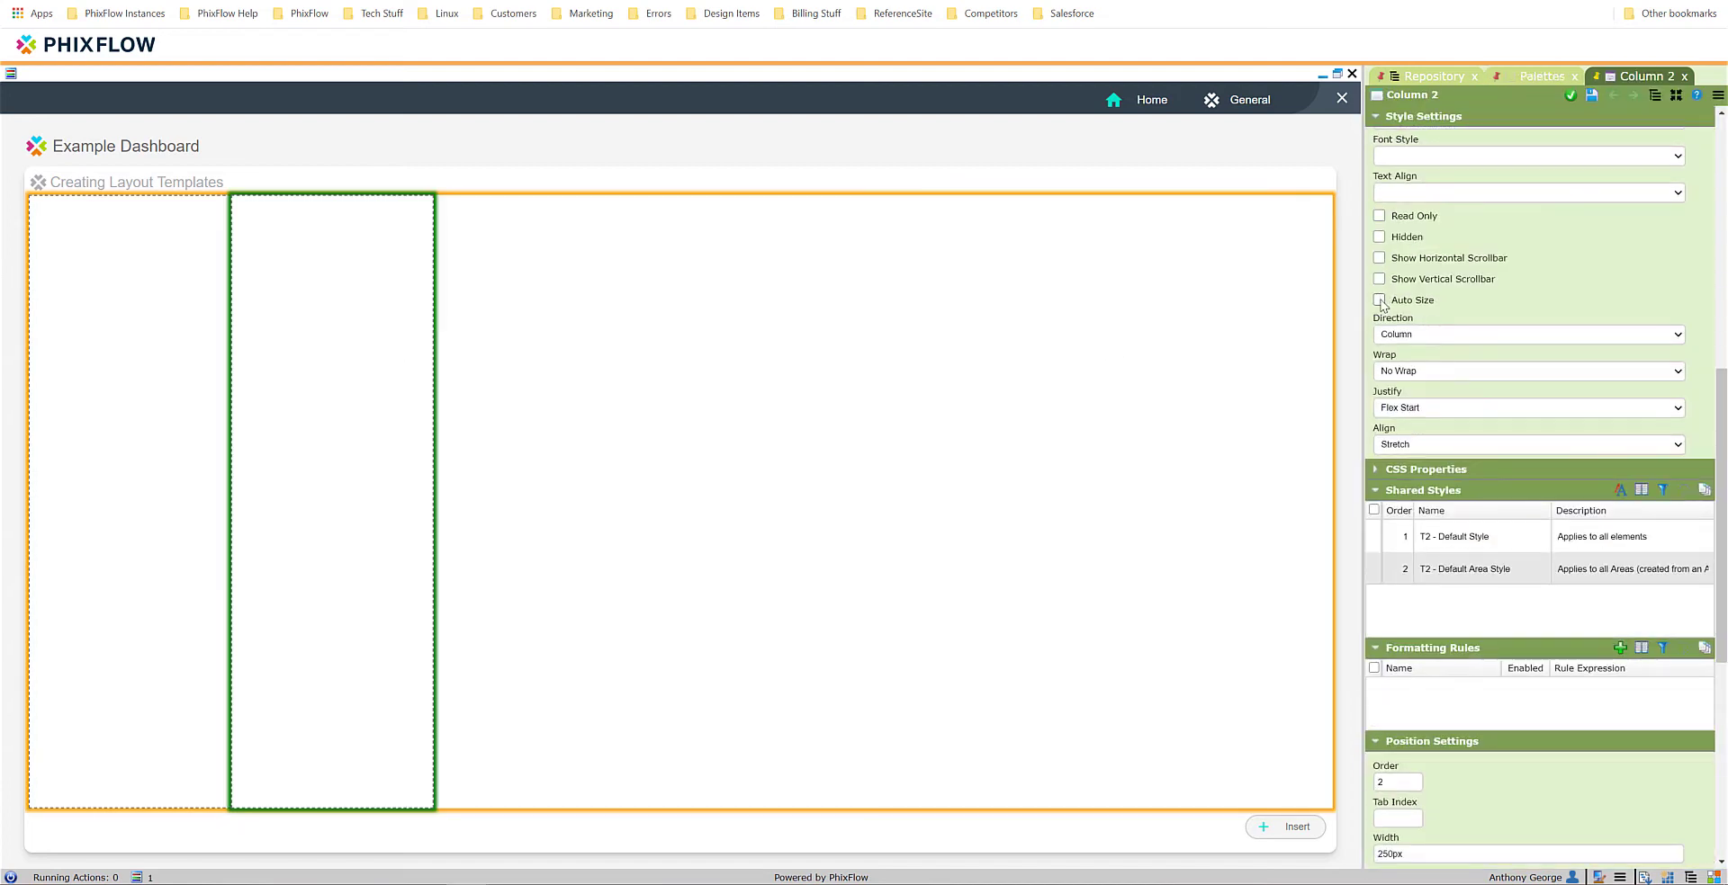
pyautogui.doubleClick(1427, 354)
pyautogui.press('Delete')
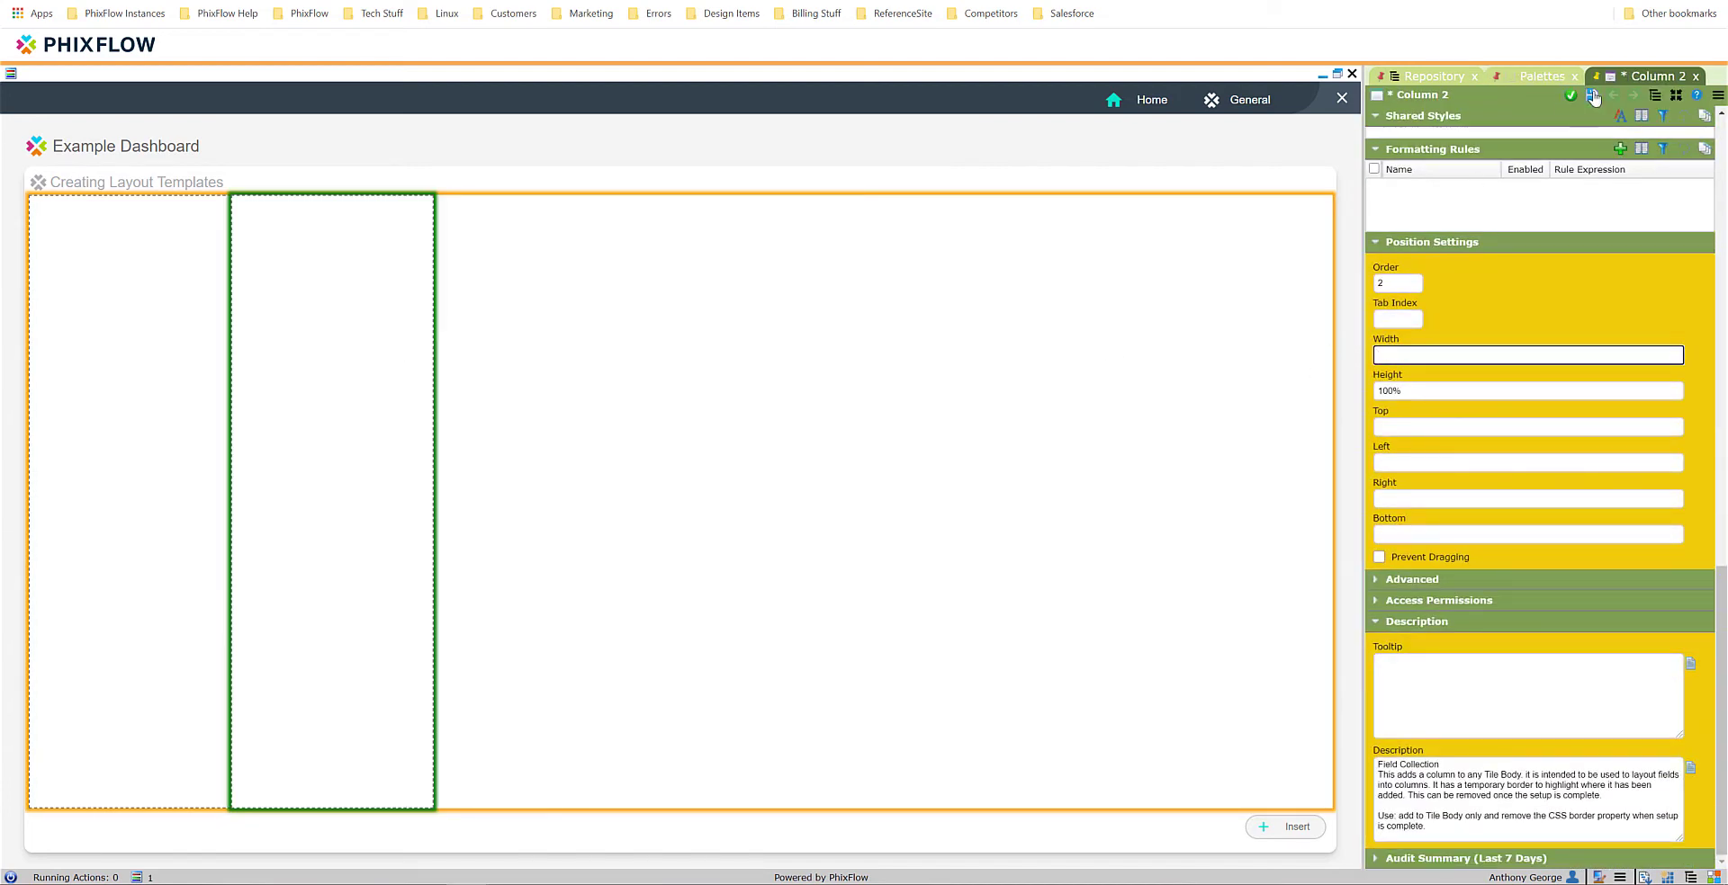
pyautogui.click(1591, 95)
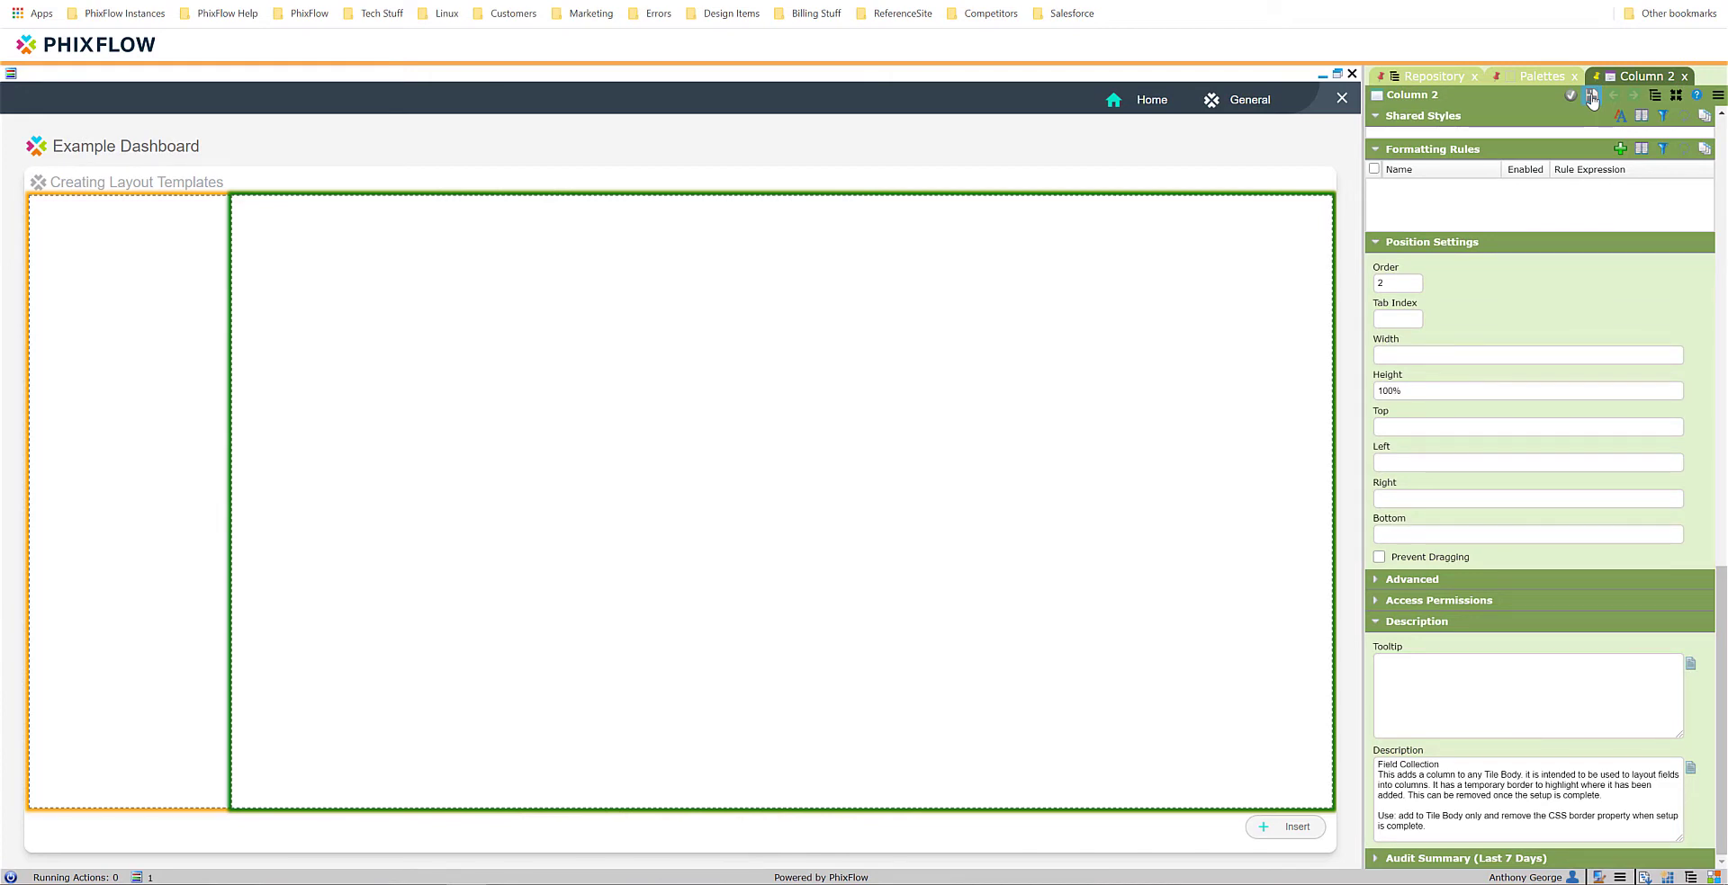
# Copy Column 2 as a template, rename the copy "AutoSize Field Collection", and save it
pyautogui.click(1655, 102)
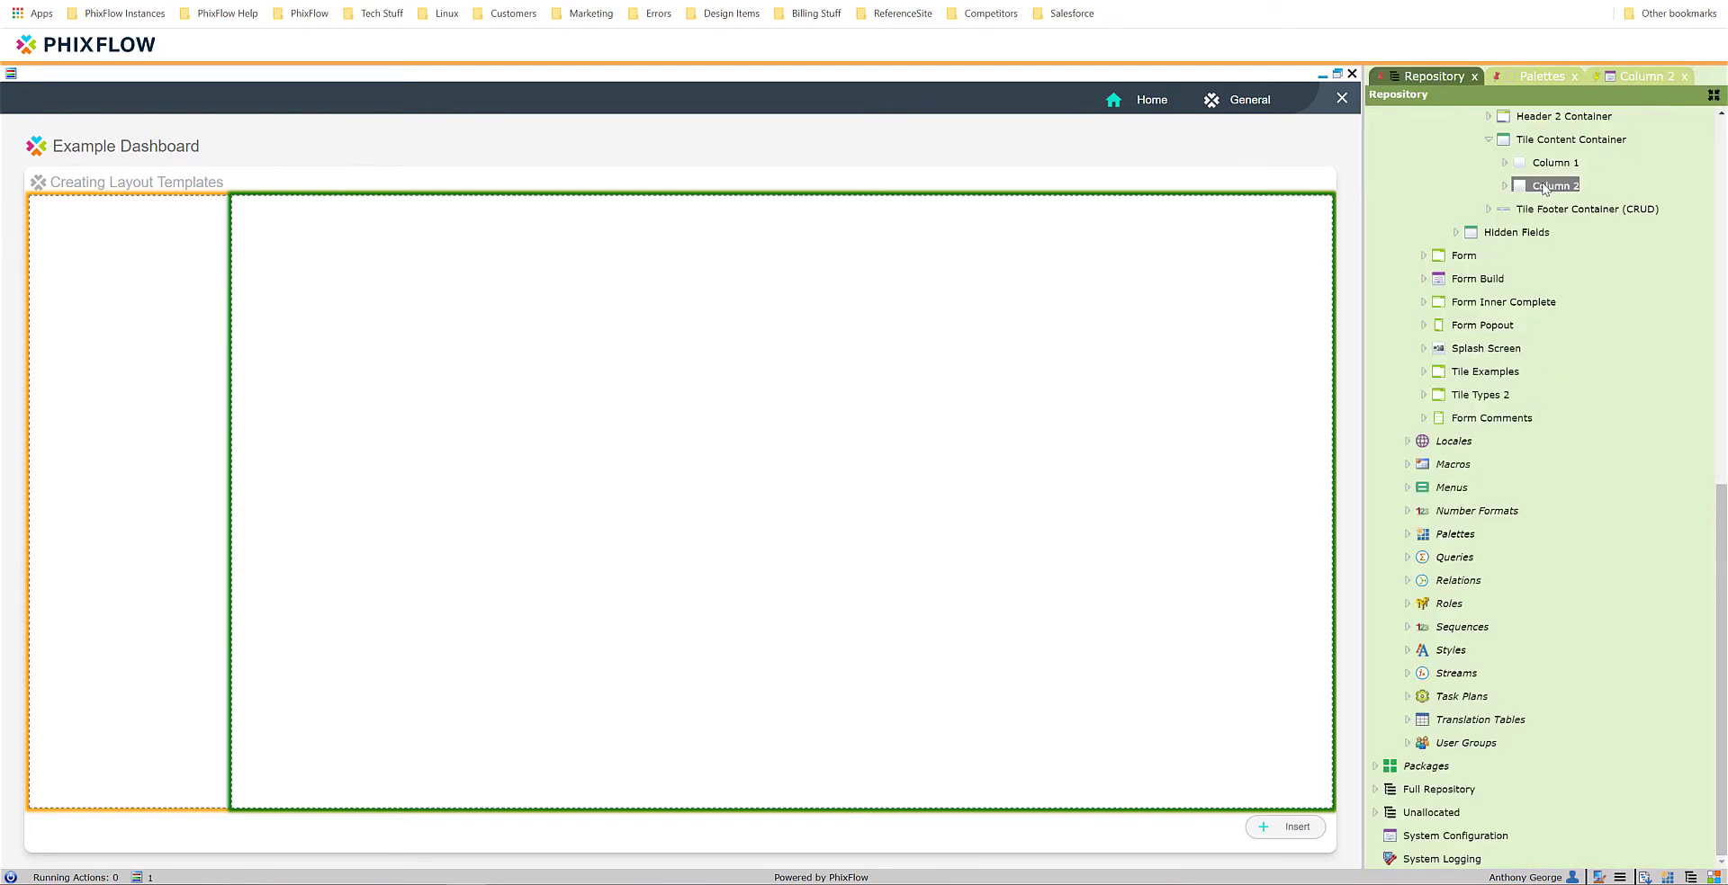
pyautogui.rightClick(1536, 188)
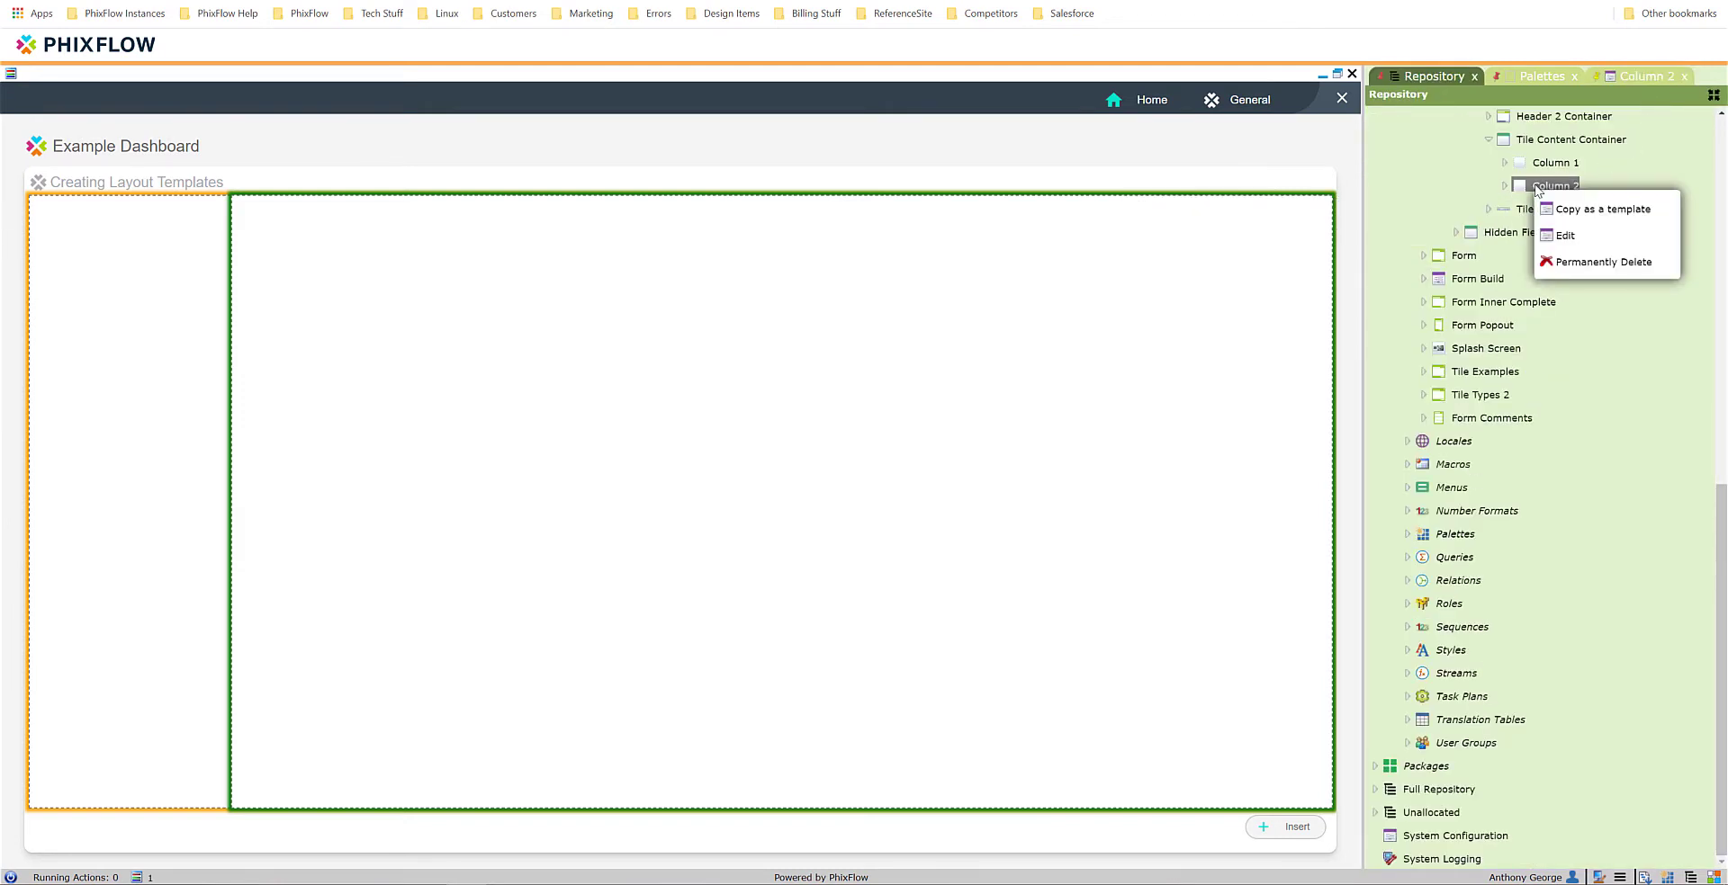
pyautogui.click(1570, 208)
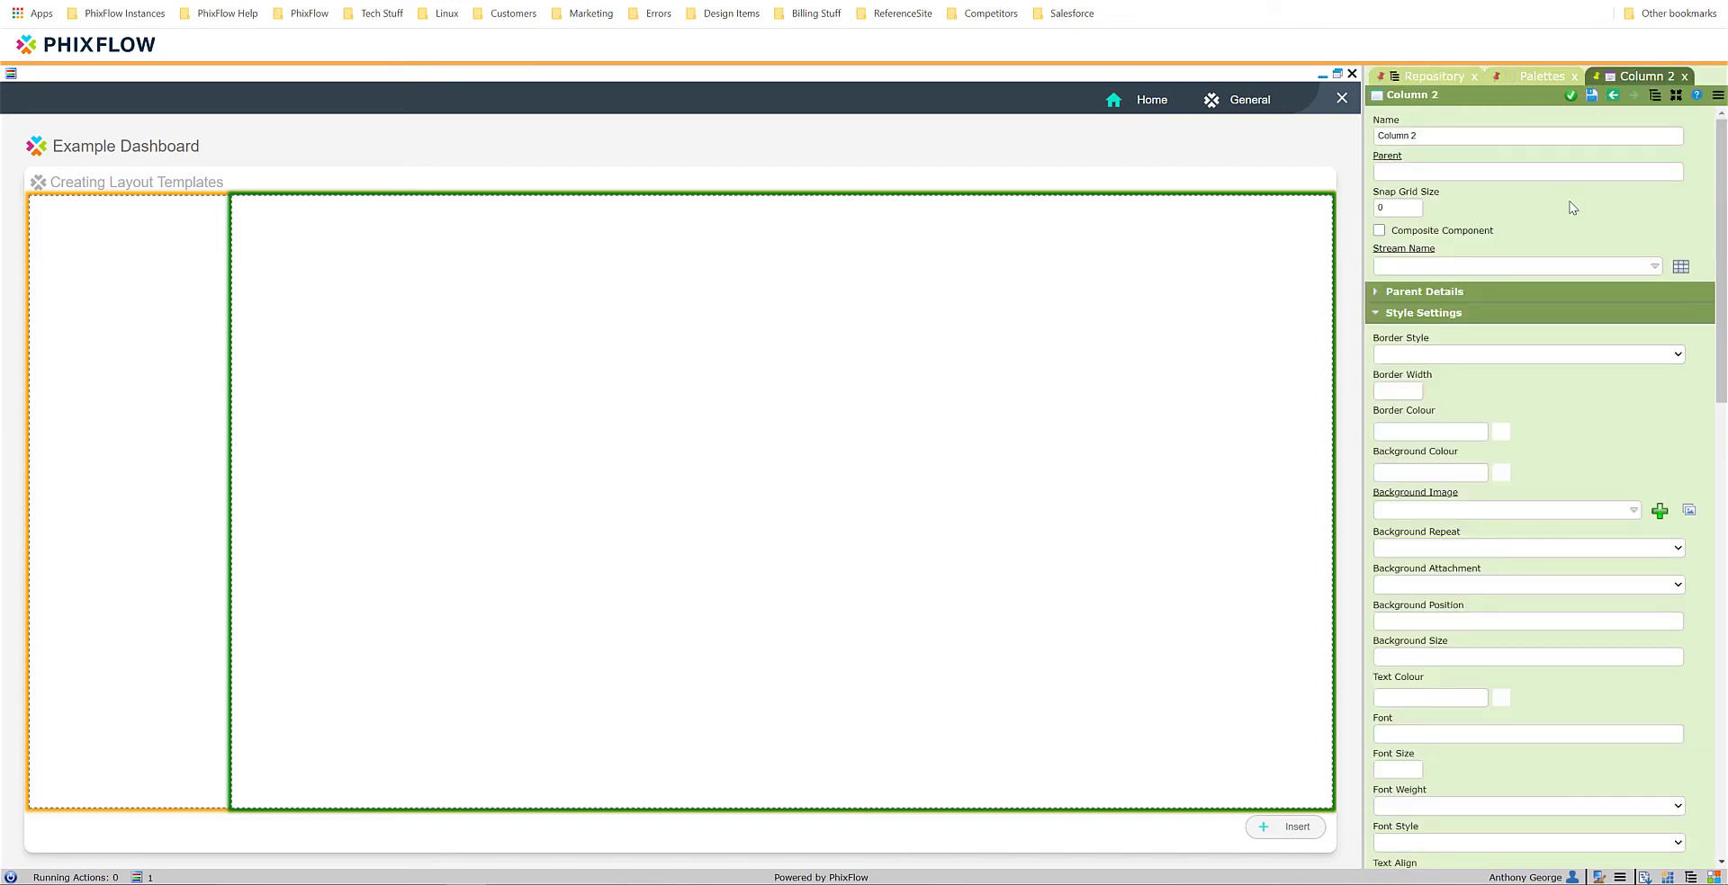
pyautogui.moveTo(1427, 137); pyautogui.dragTo(1360, 143)
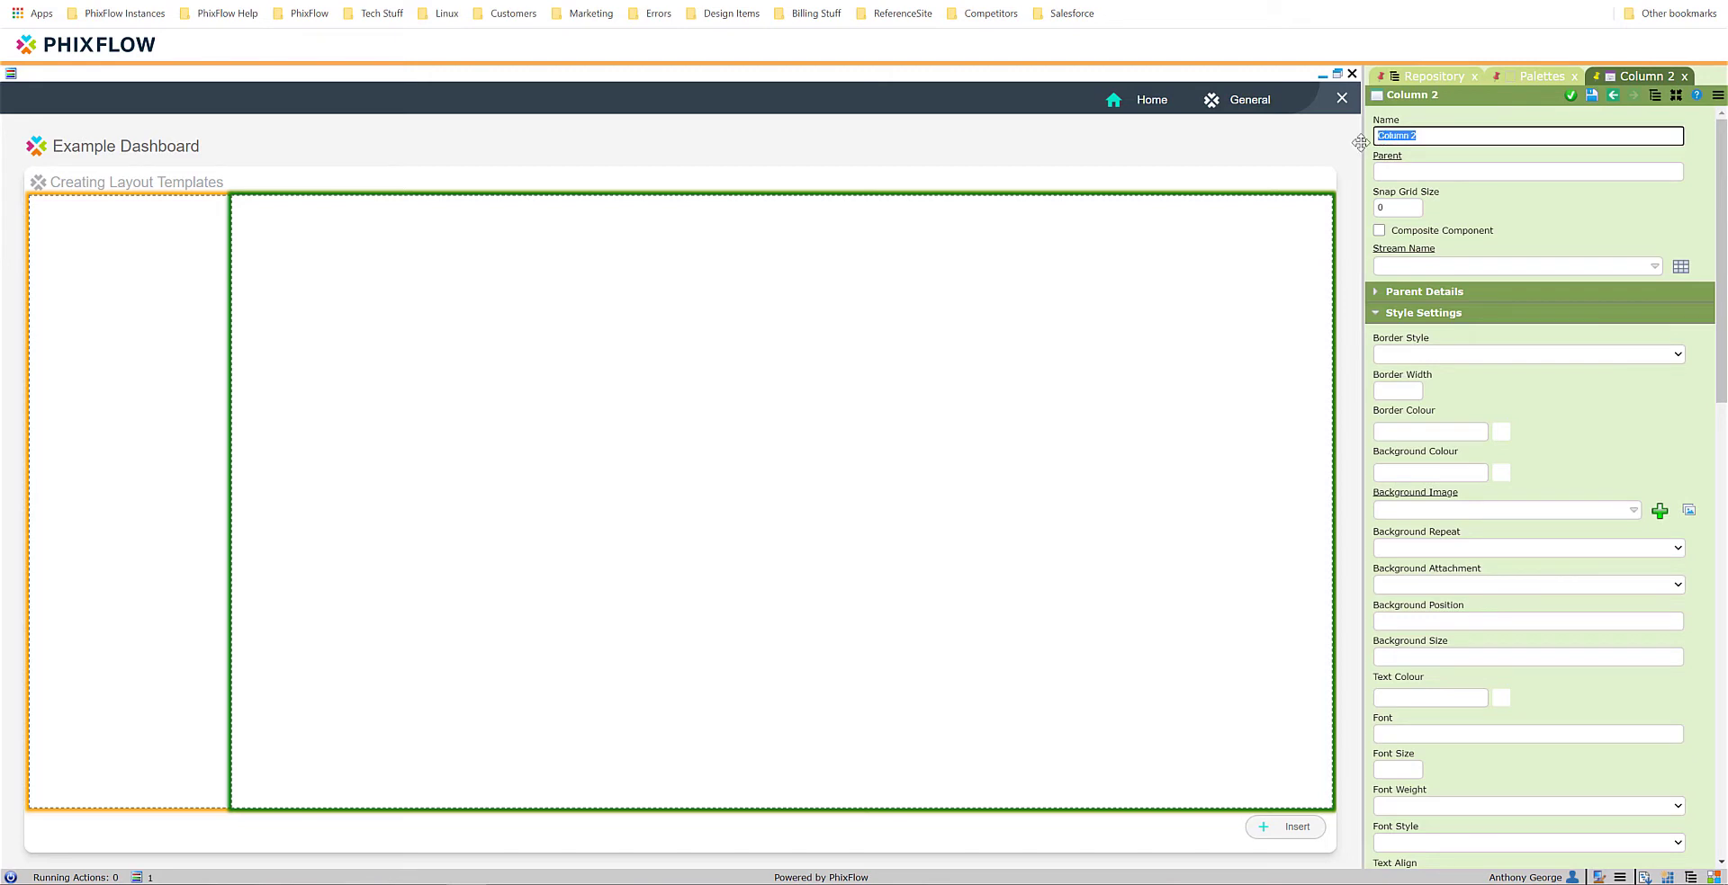
pyautogui.write('AutoSize')
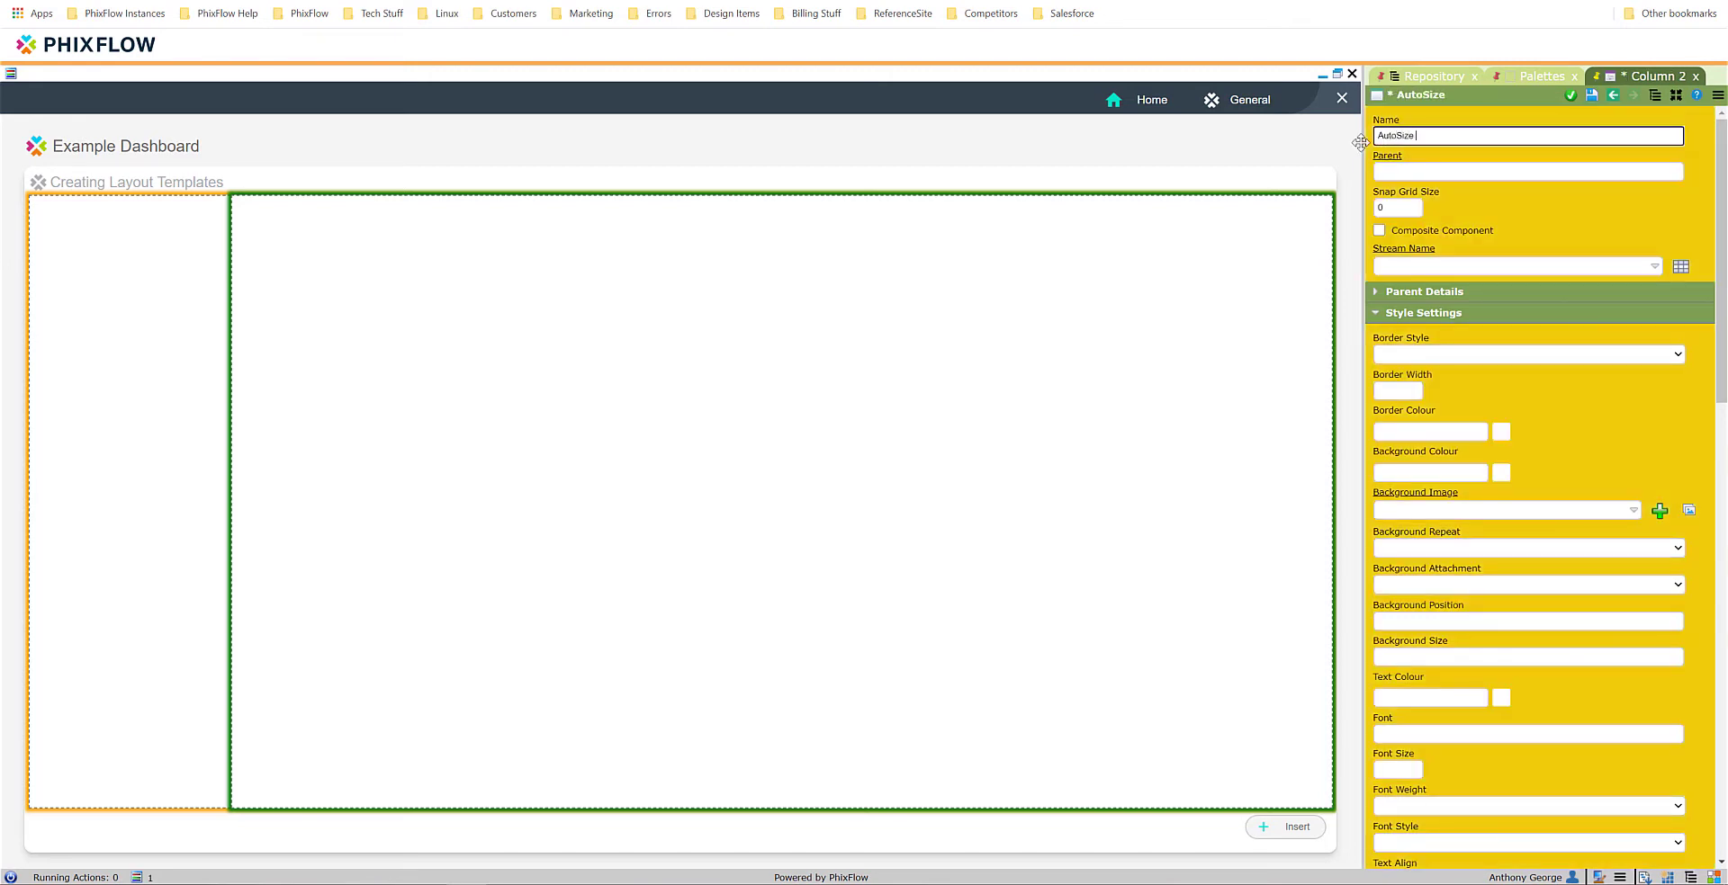
pyautogui.write(' Field Collection')
pyautogui.click(1590, 97)
pyautogui.click(1572, 96)
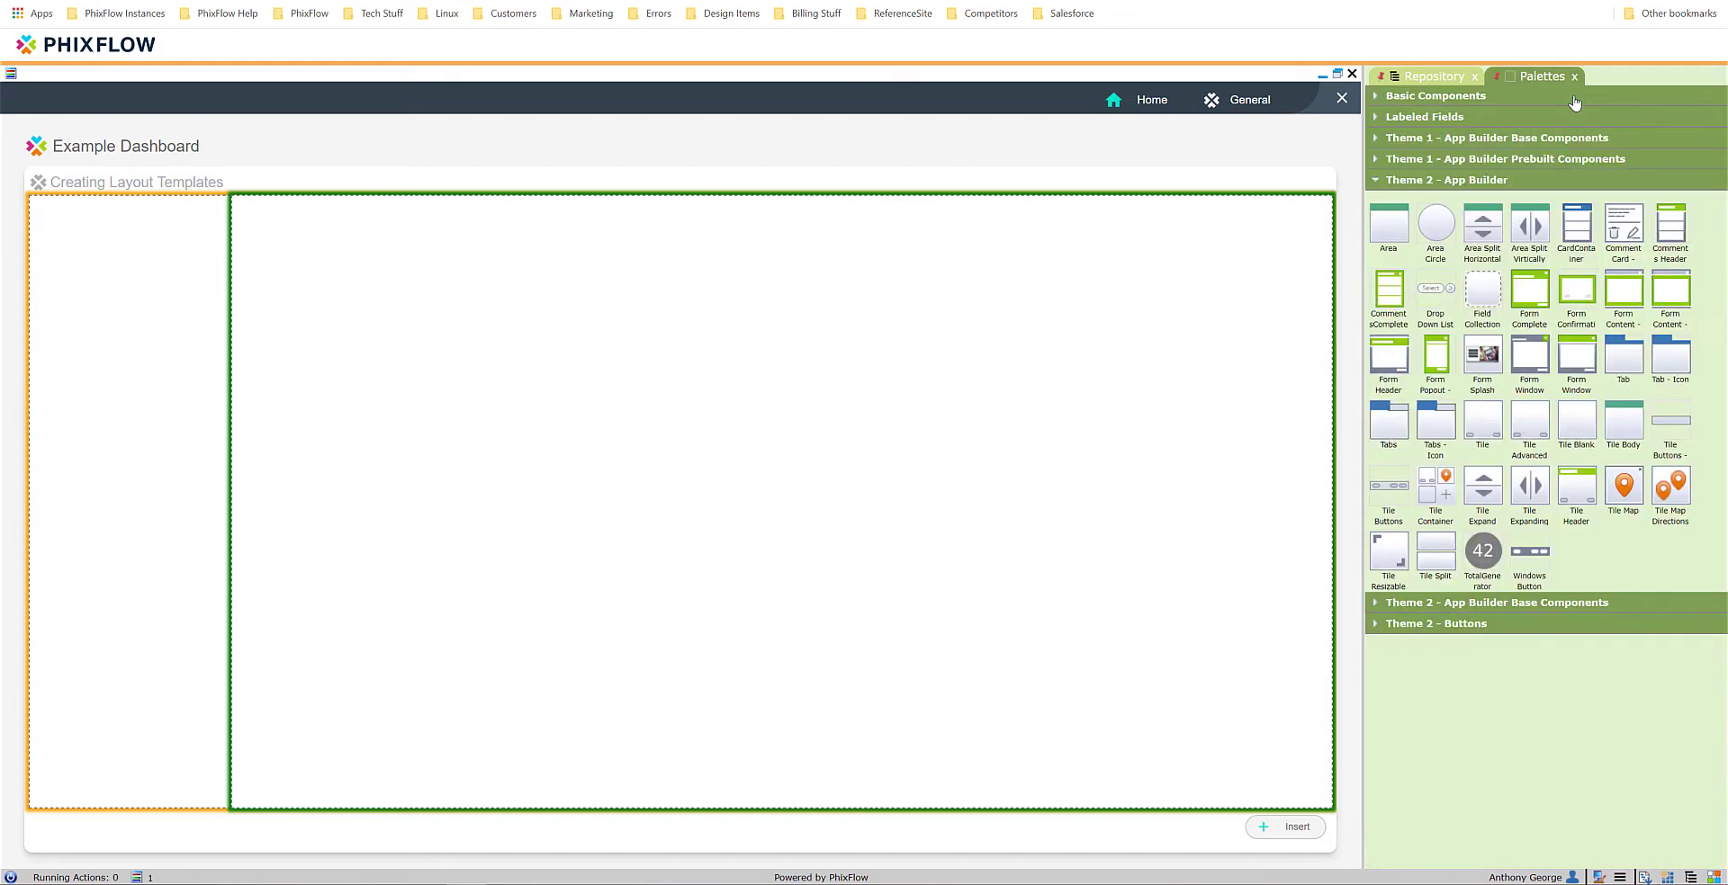
# Move the AutoSize Field Collection layout template from the application into the Theme 2 - App Builder package
pyautogui.click(1431, 78)
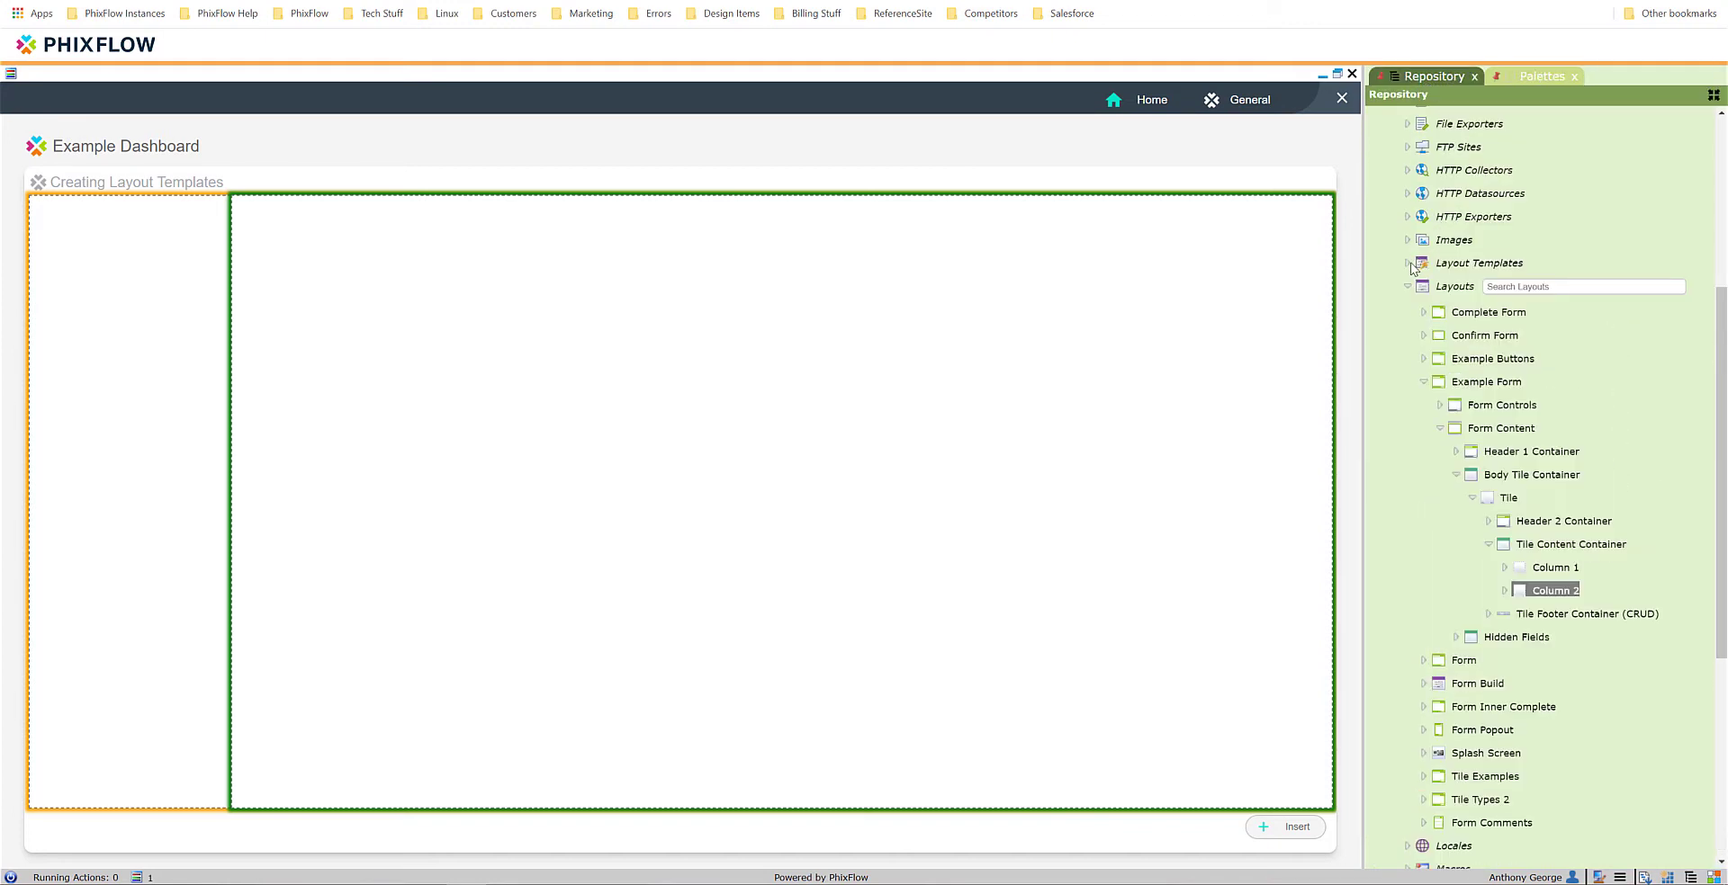
pyautogui.click(1412, 266)
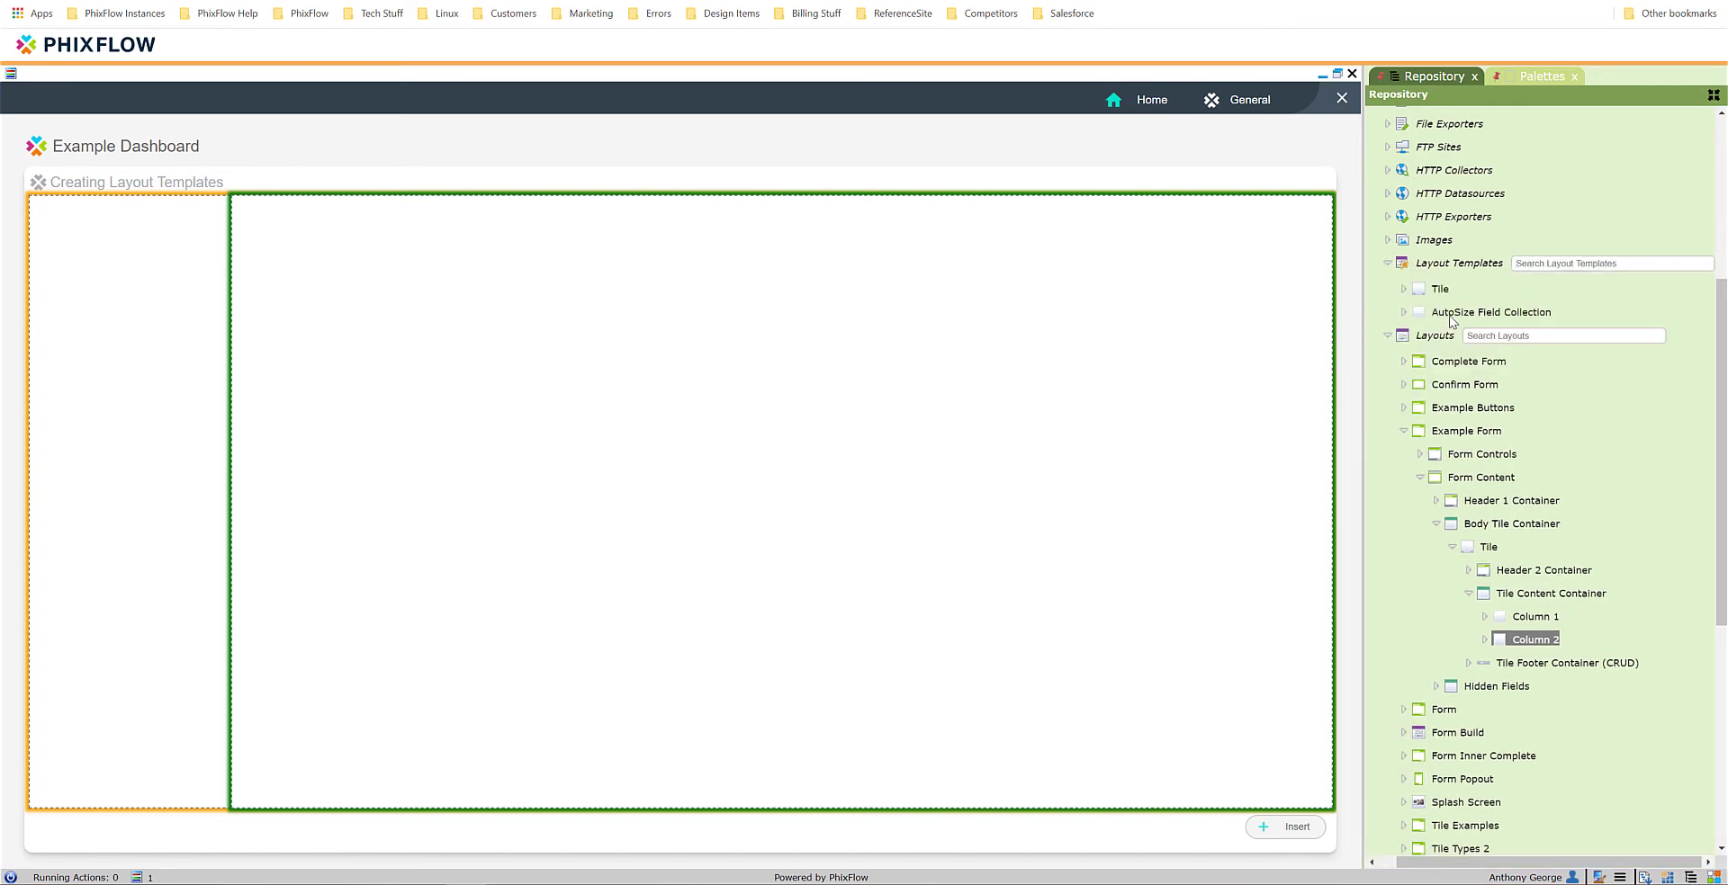
pyautogui.click(1451, 313)
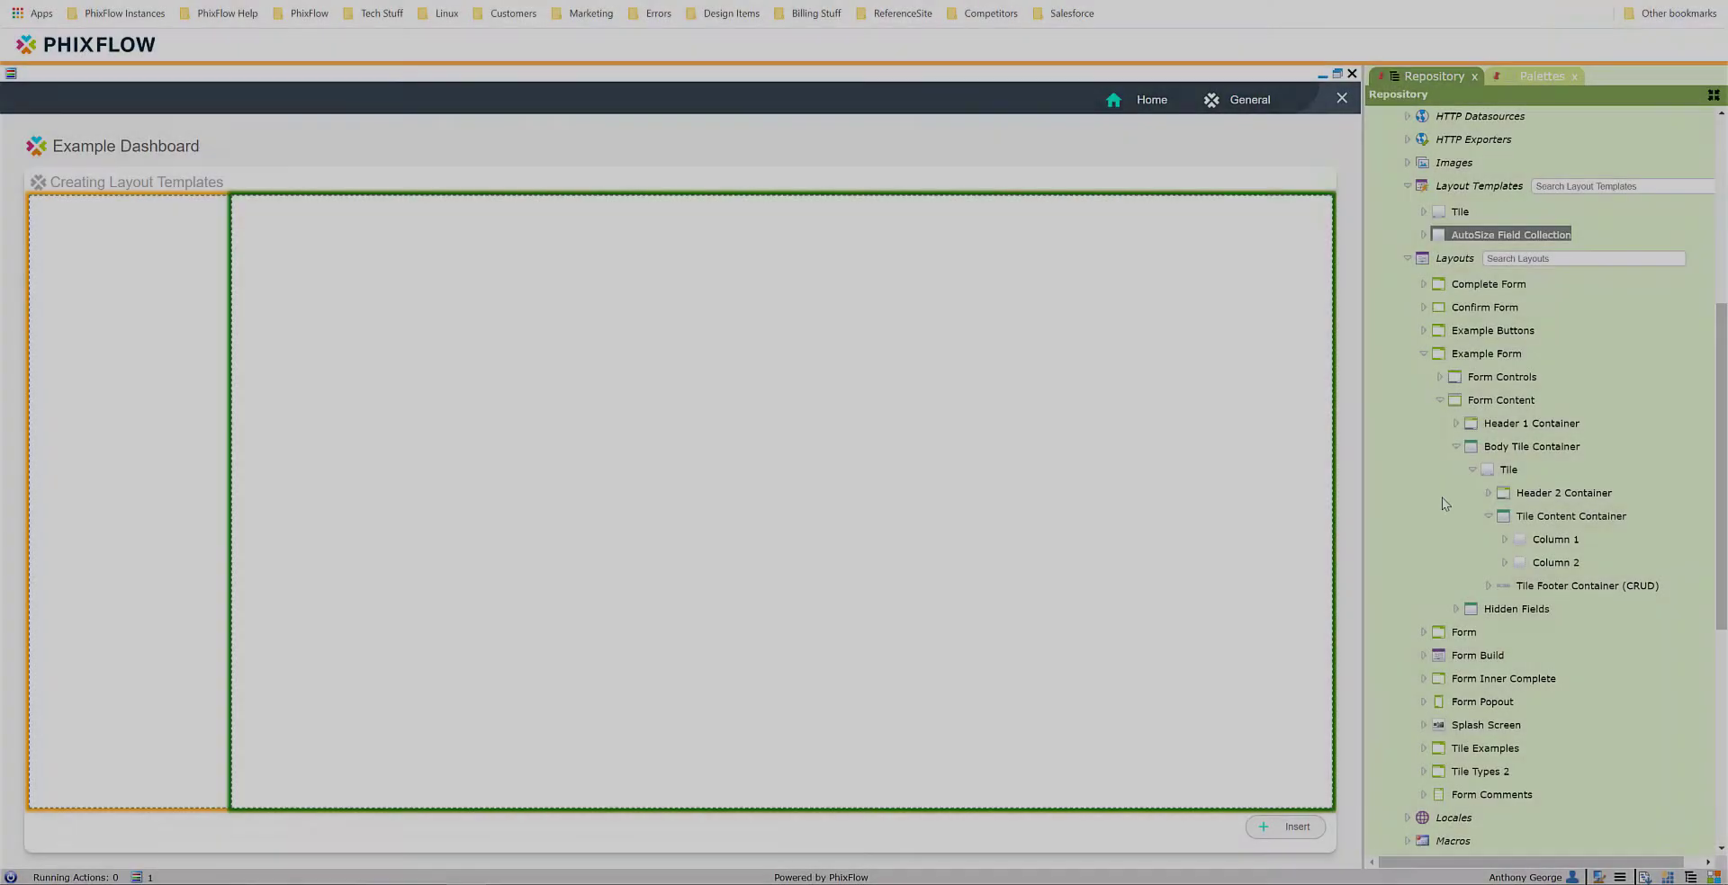
pyautogui.scroll(-4, 1441, 540)
pyautogui.scroll(-2, 1439, 576)
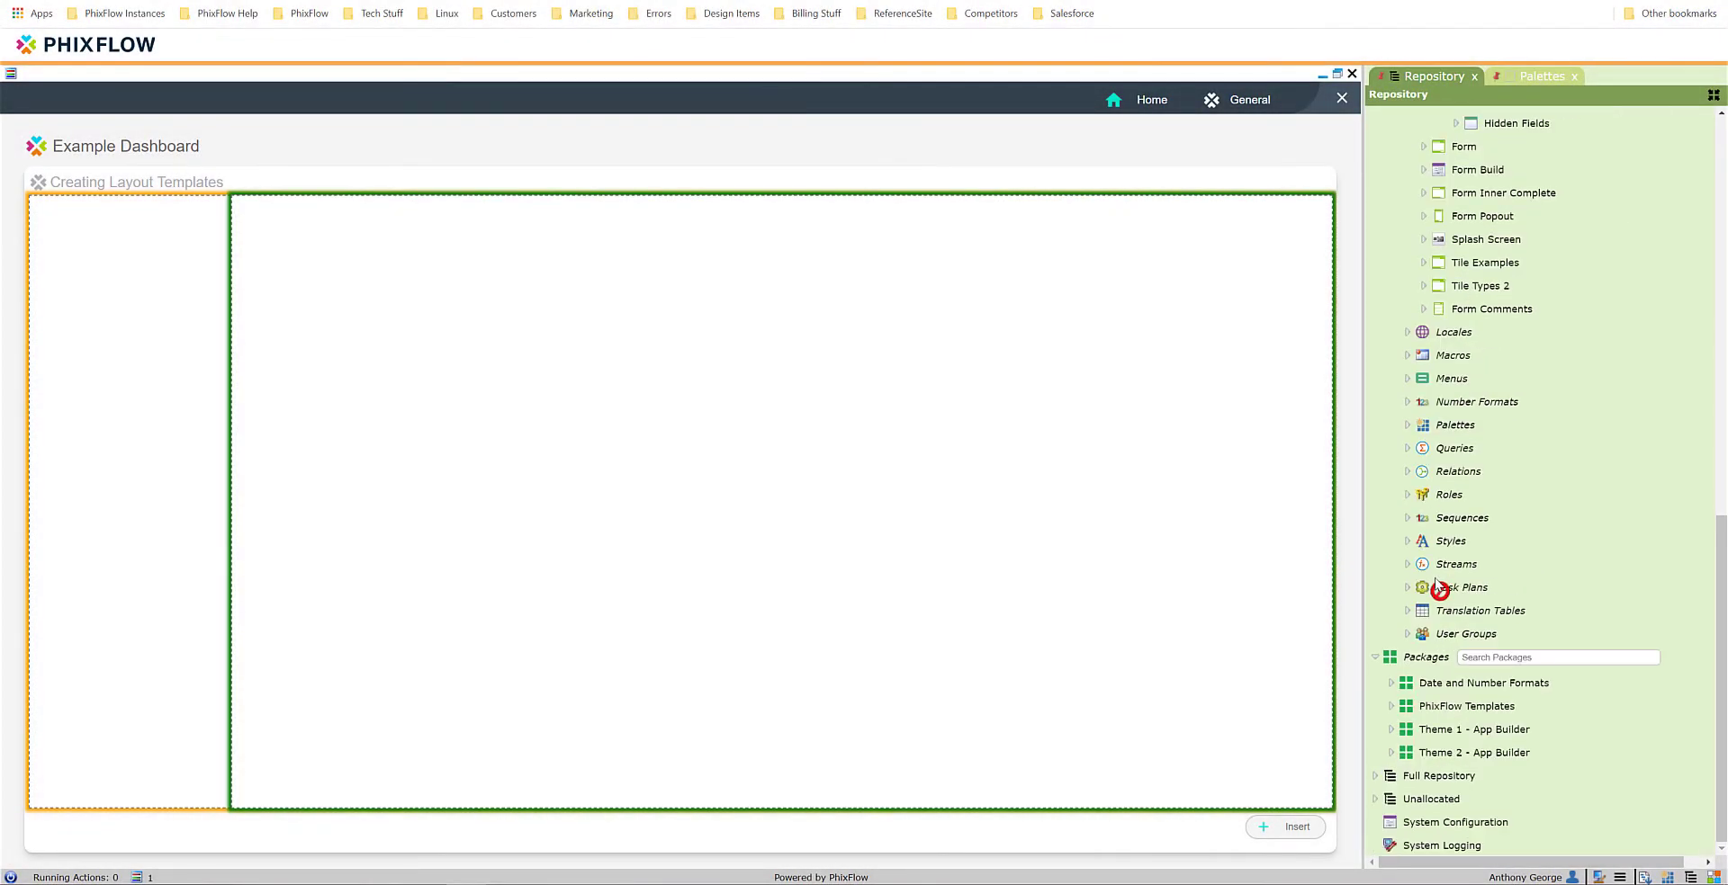
pyautogui.moveTo(1426, 761); pyautogui.dragTo(1428, 756)
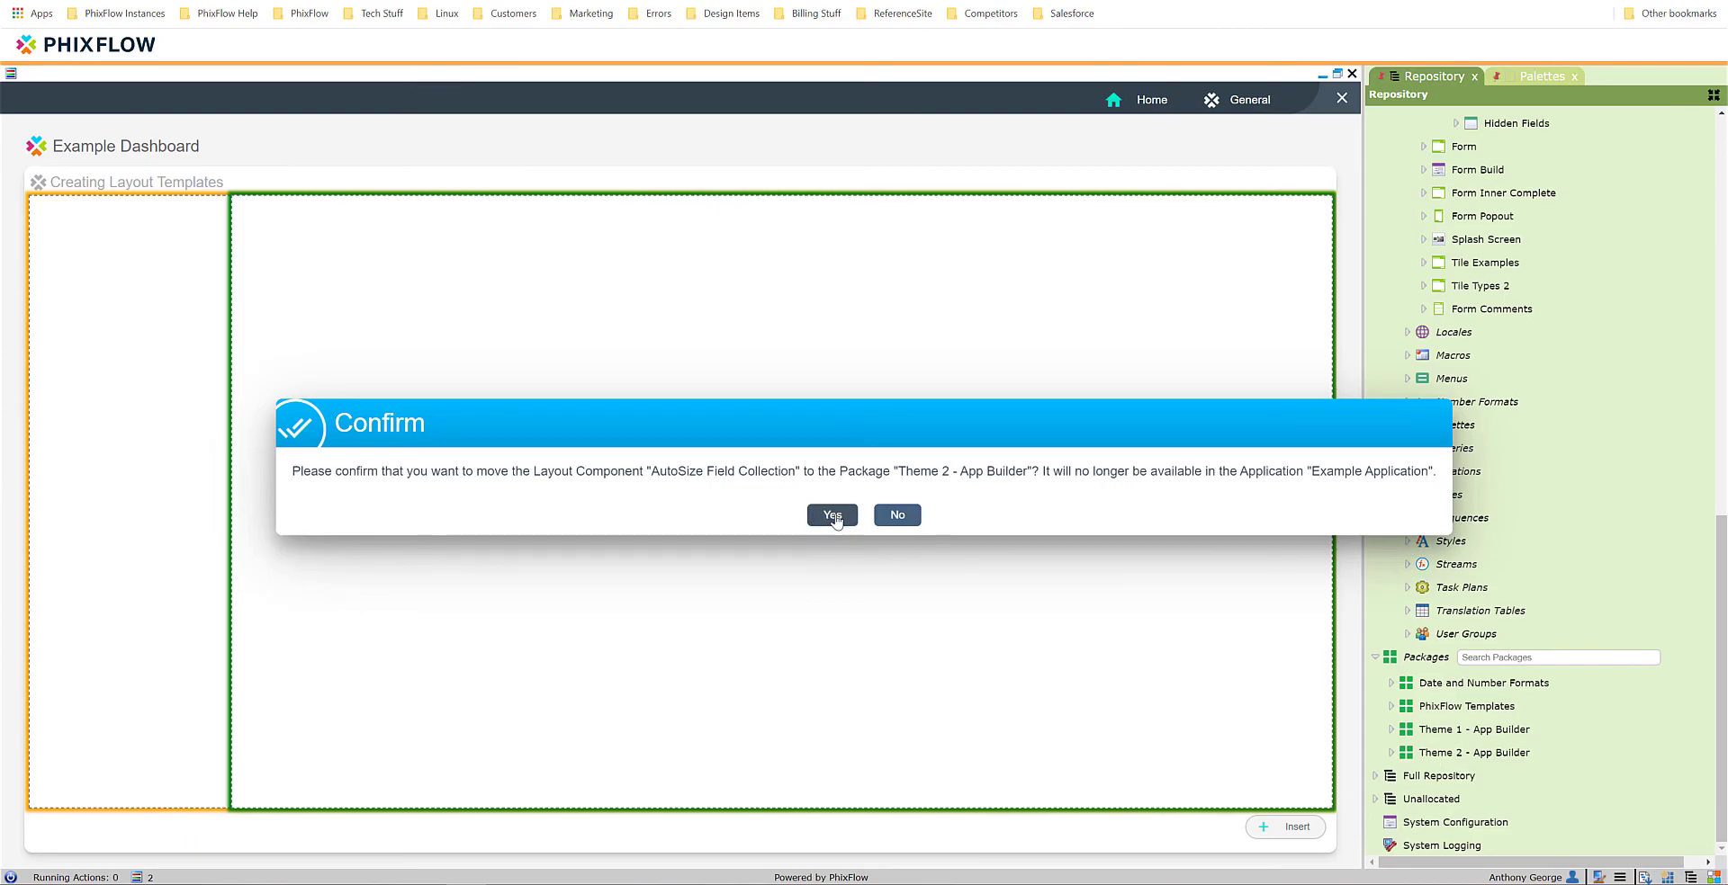
pyautogui.click(833, 516)
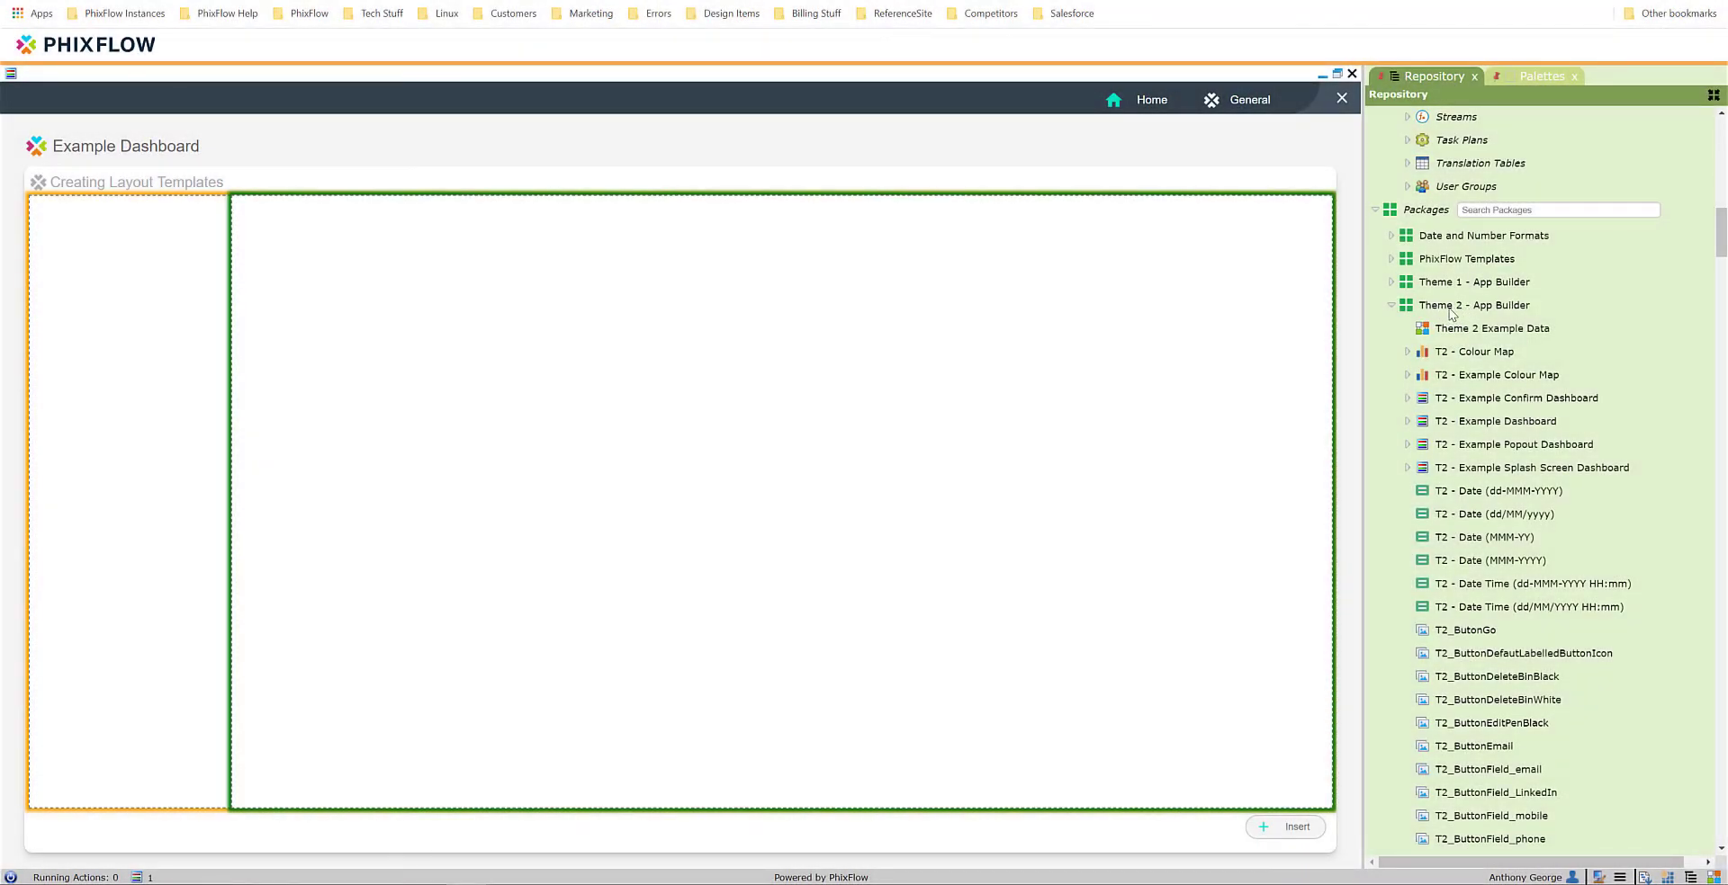
# Show the collection headers of the Theme 2 - App Builder package and filter its layout templates by "auto"
pyautogui.rightClick(1446, 304)
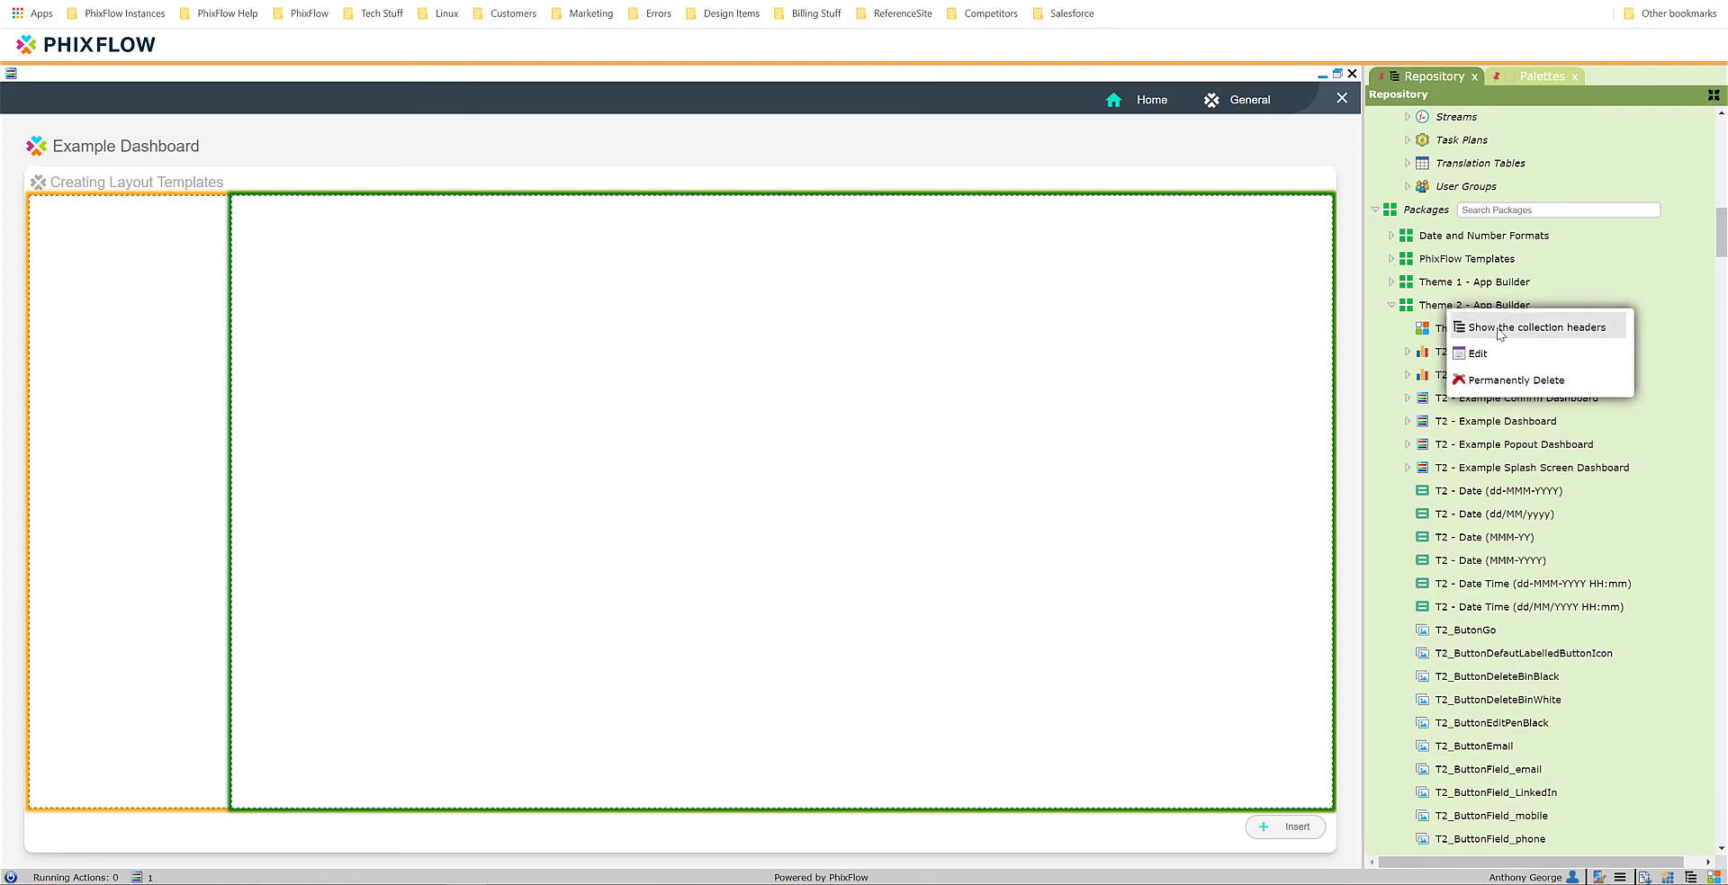
pyautogui.click(1499, 329)
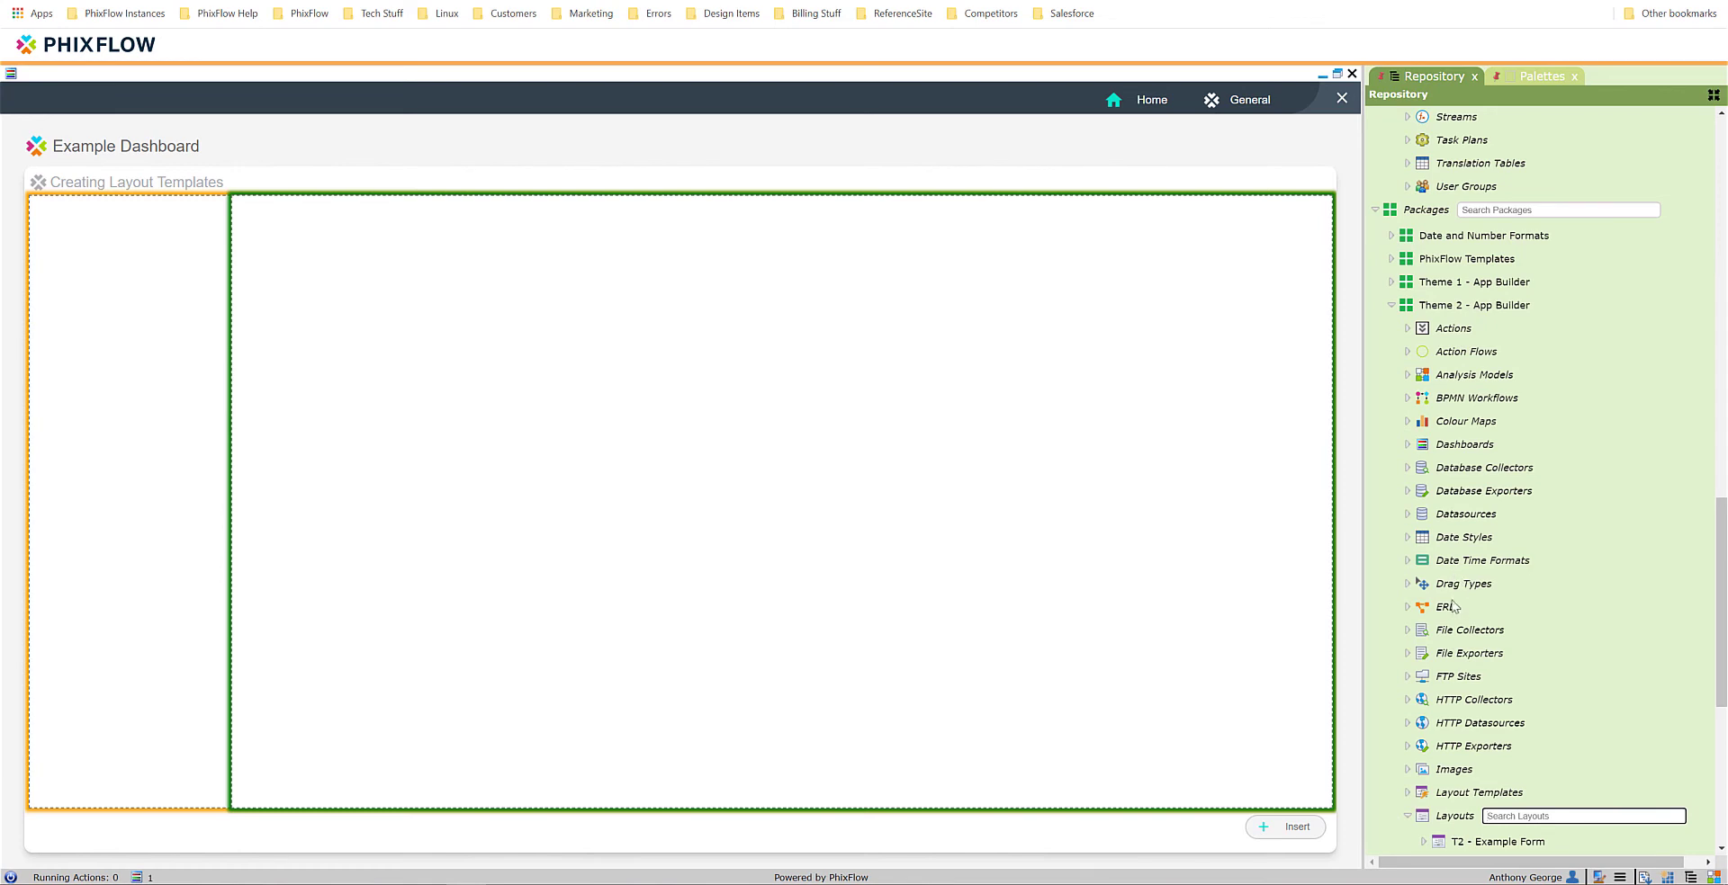
pyautogui.scroll(-5, 1451, 606)
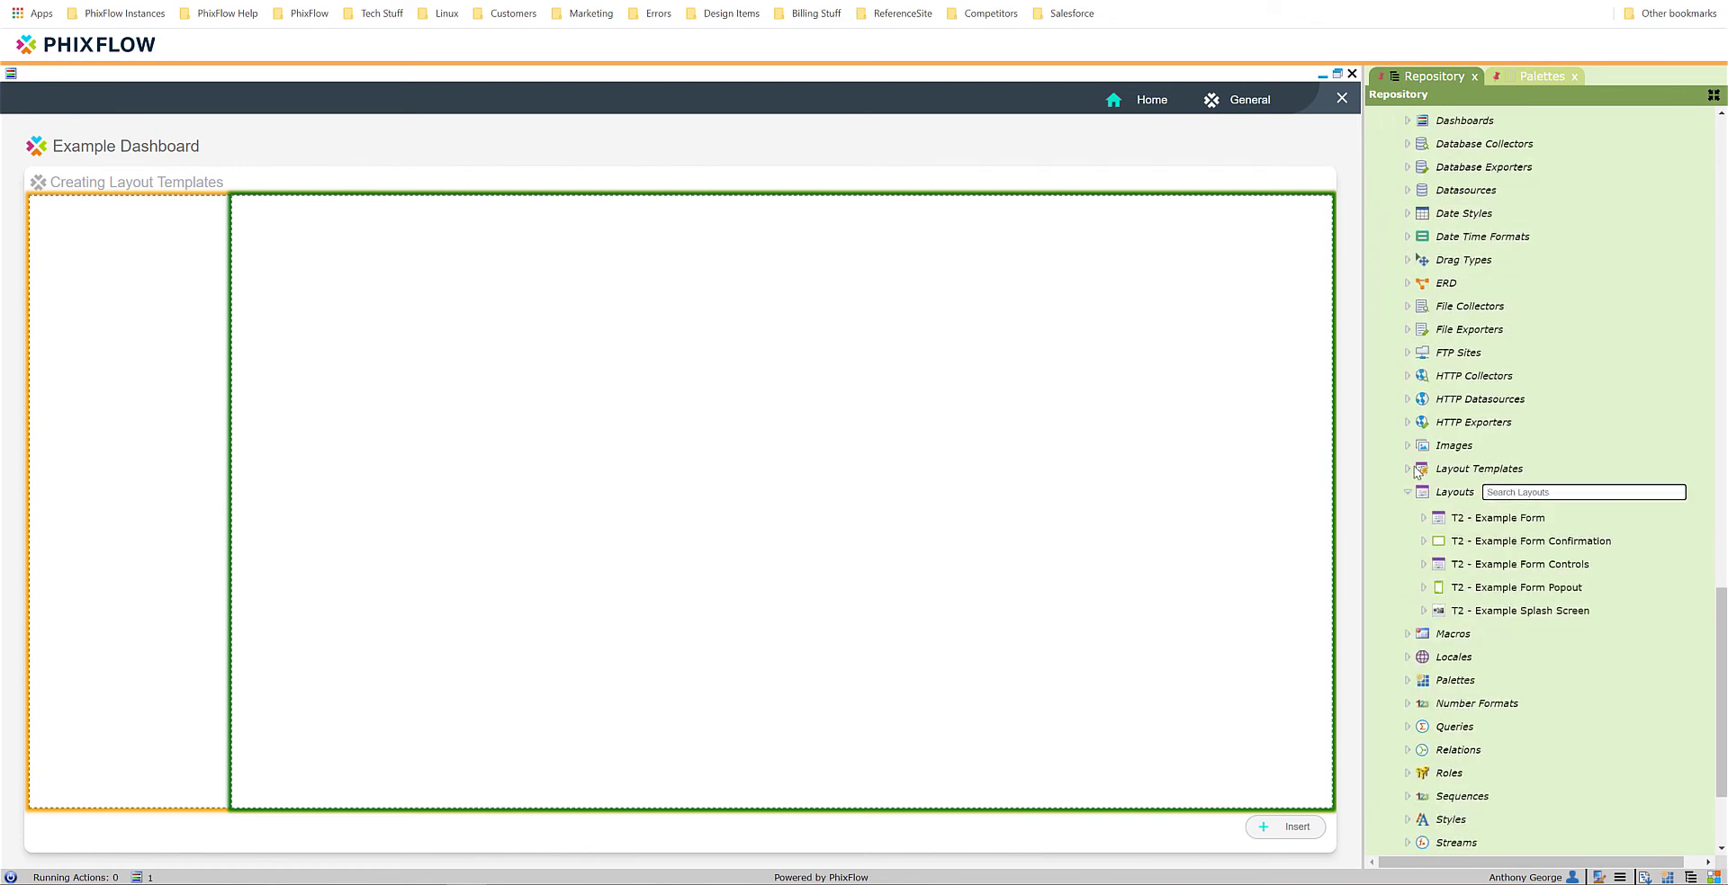
pyautogui.click(1409, 469)
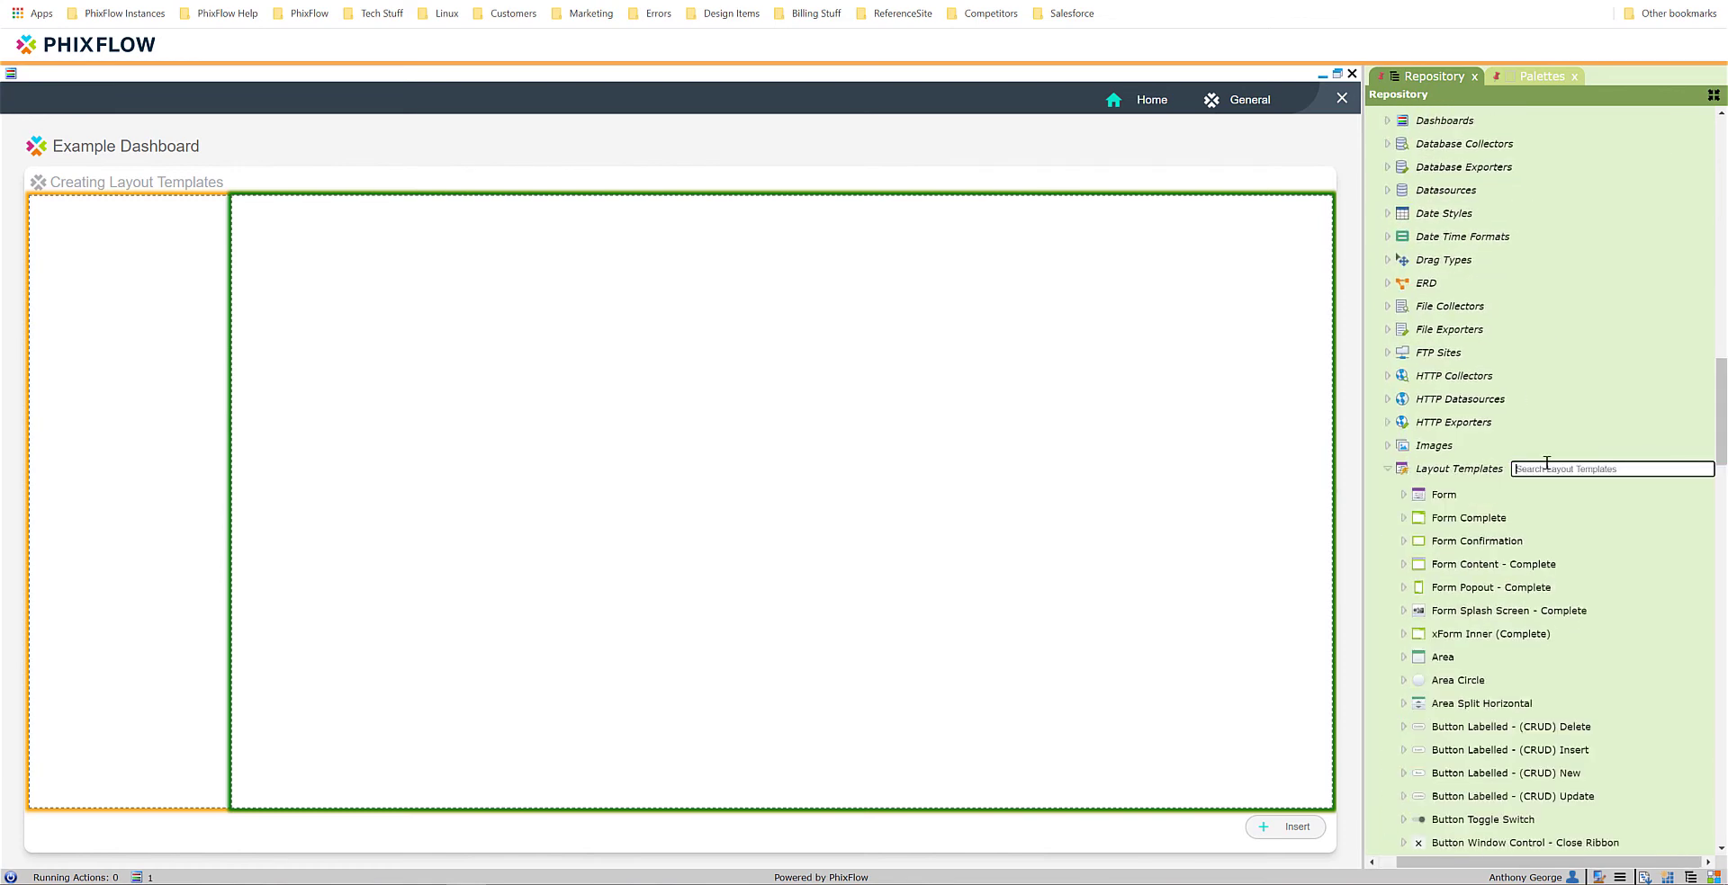
pyautogui.write('auto')
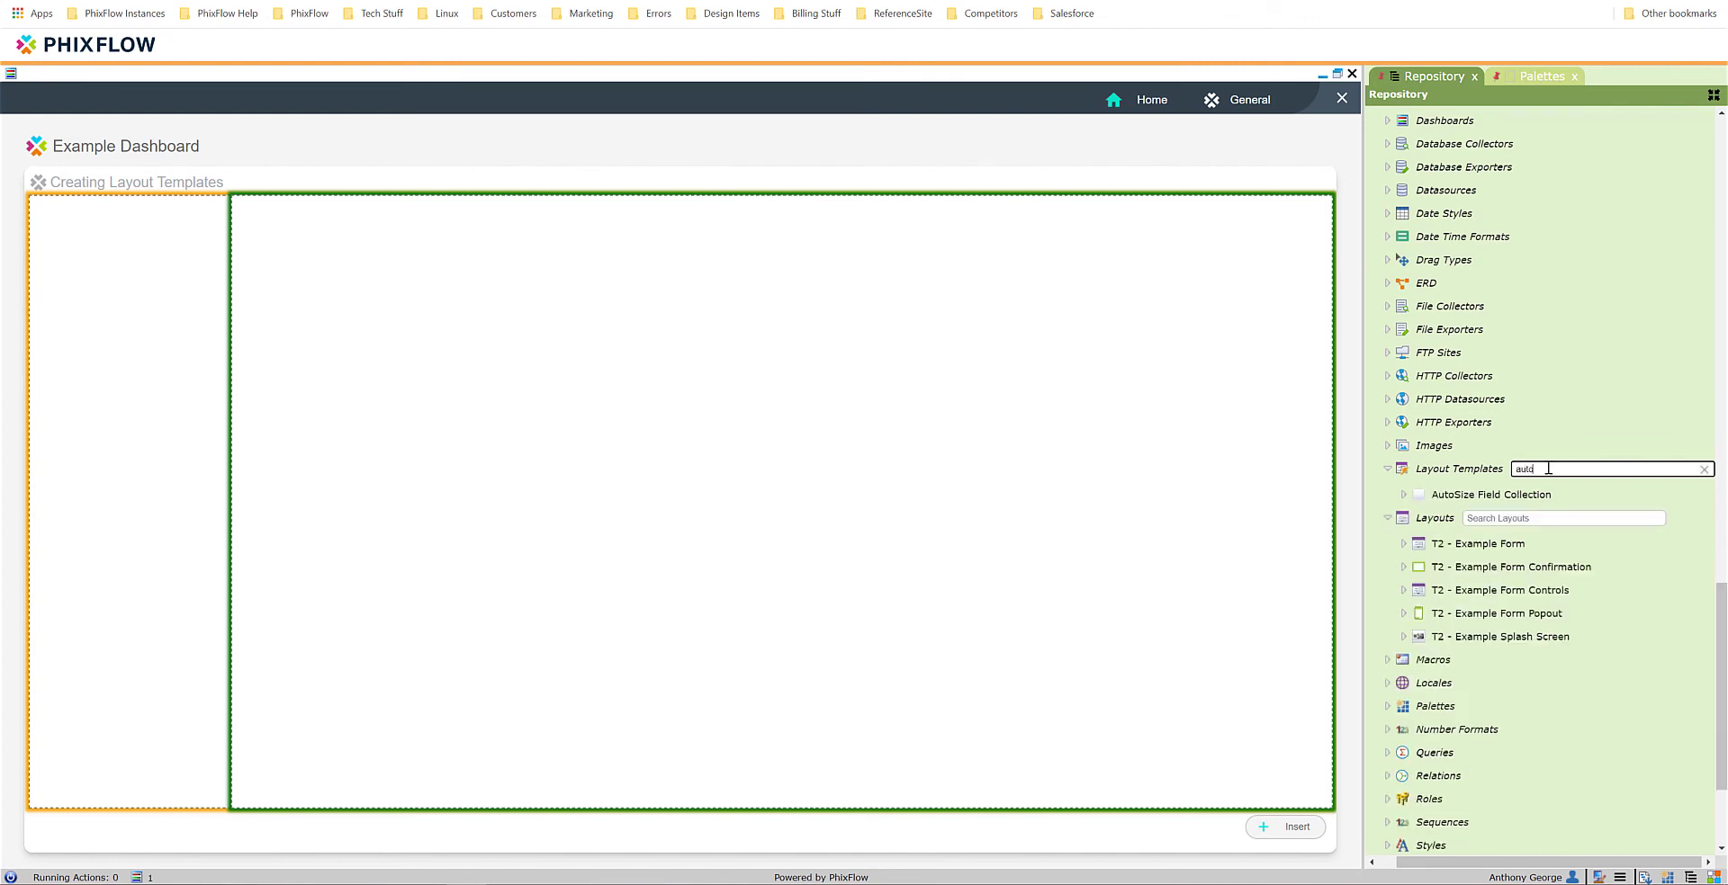
pyautogui.moveTo(1469, 500)
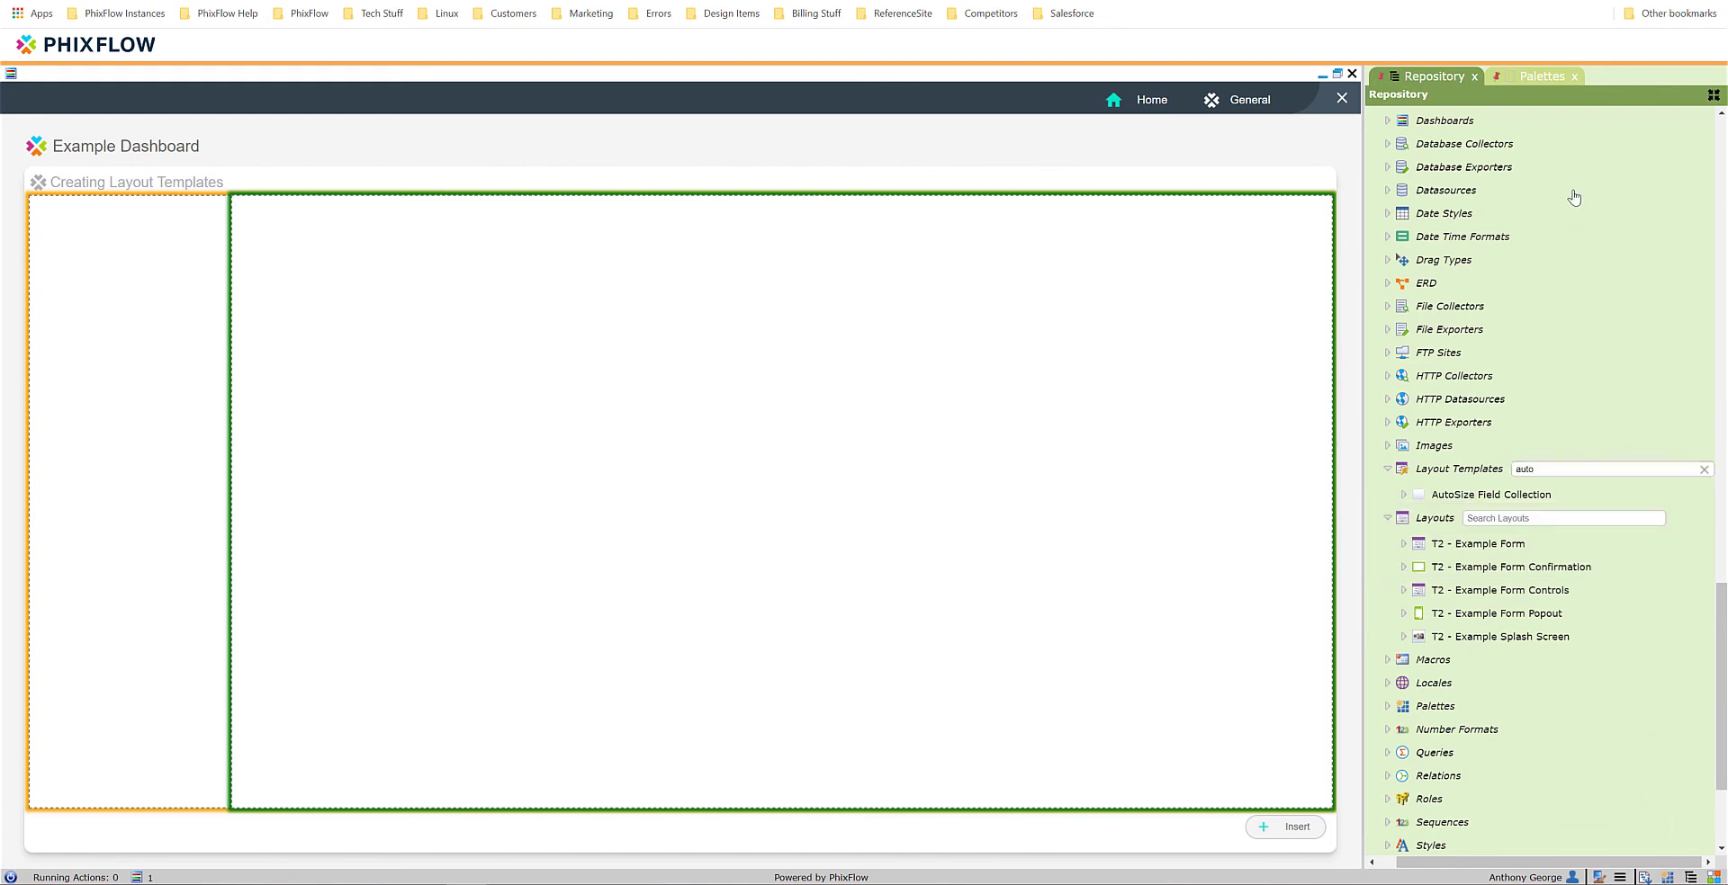
# Place the palettes beside the repository and add the AutoSize Field Collection template to the Theme 2 - App Builder palette
pyautogui.click(1534, 77)
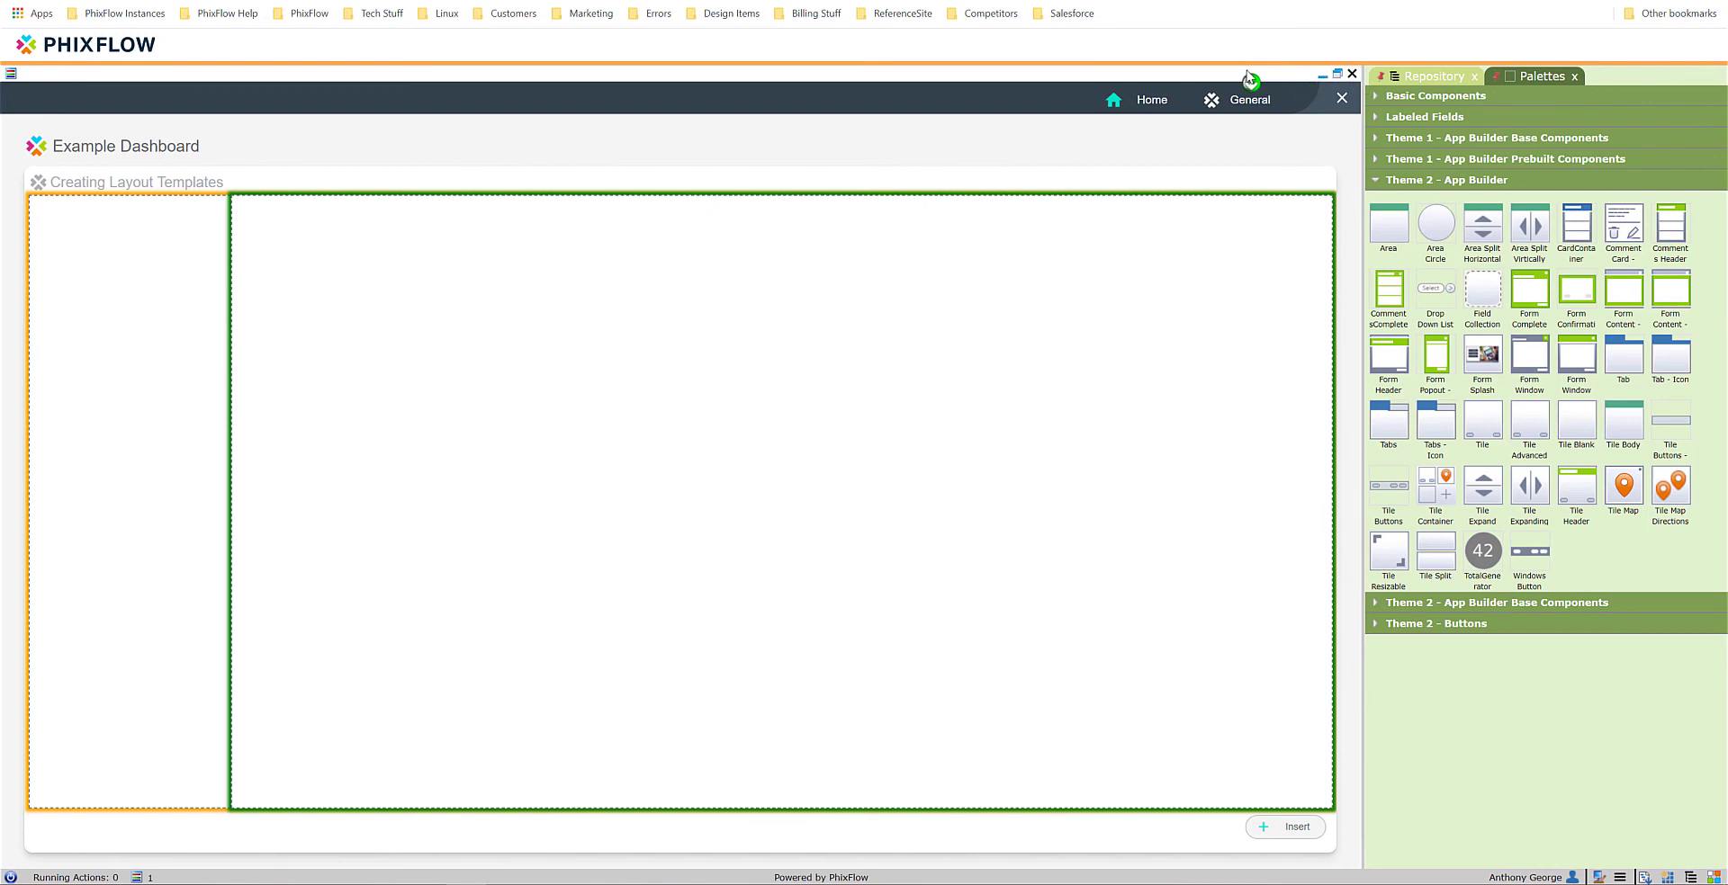
pyautogui.moveTo(1249, 79); pyautogui.dragTo(1248, 77)
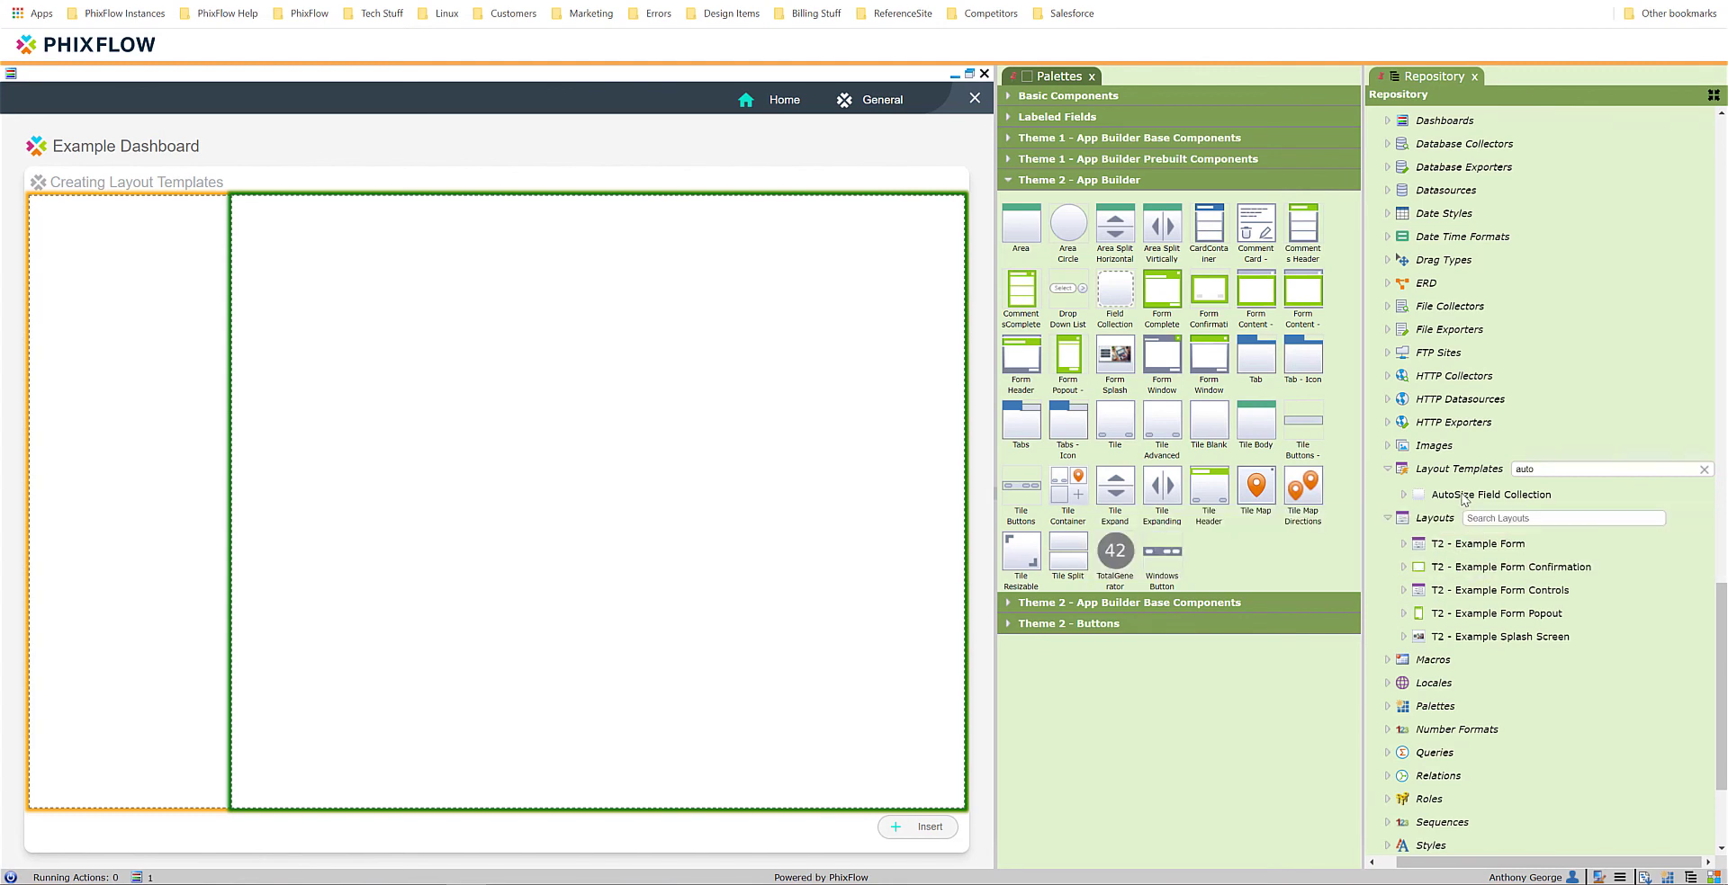
pyautogui.moveTo(1490, 495); pyautogui.dragTo(1241, 572)
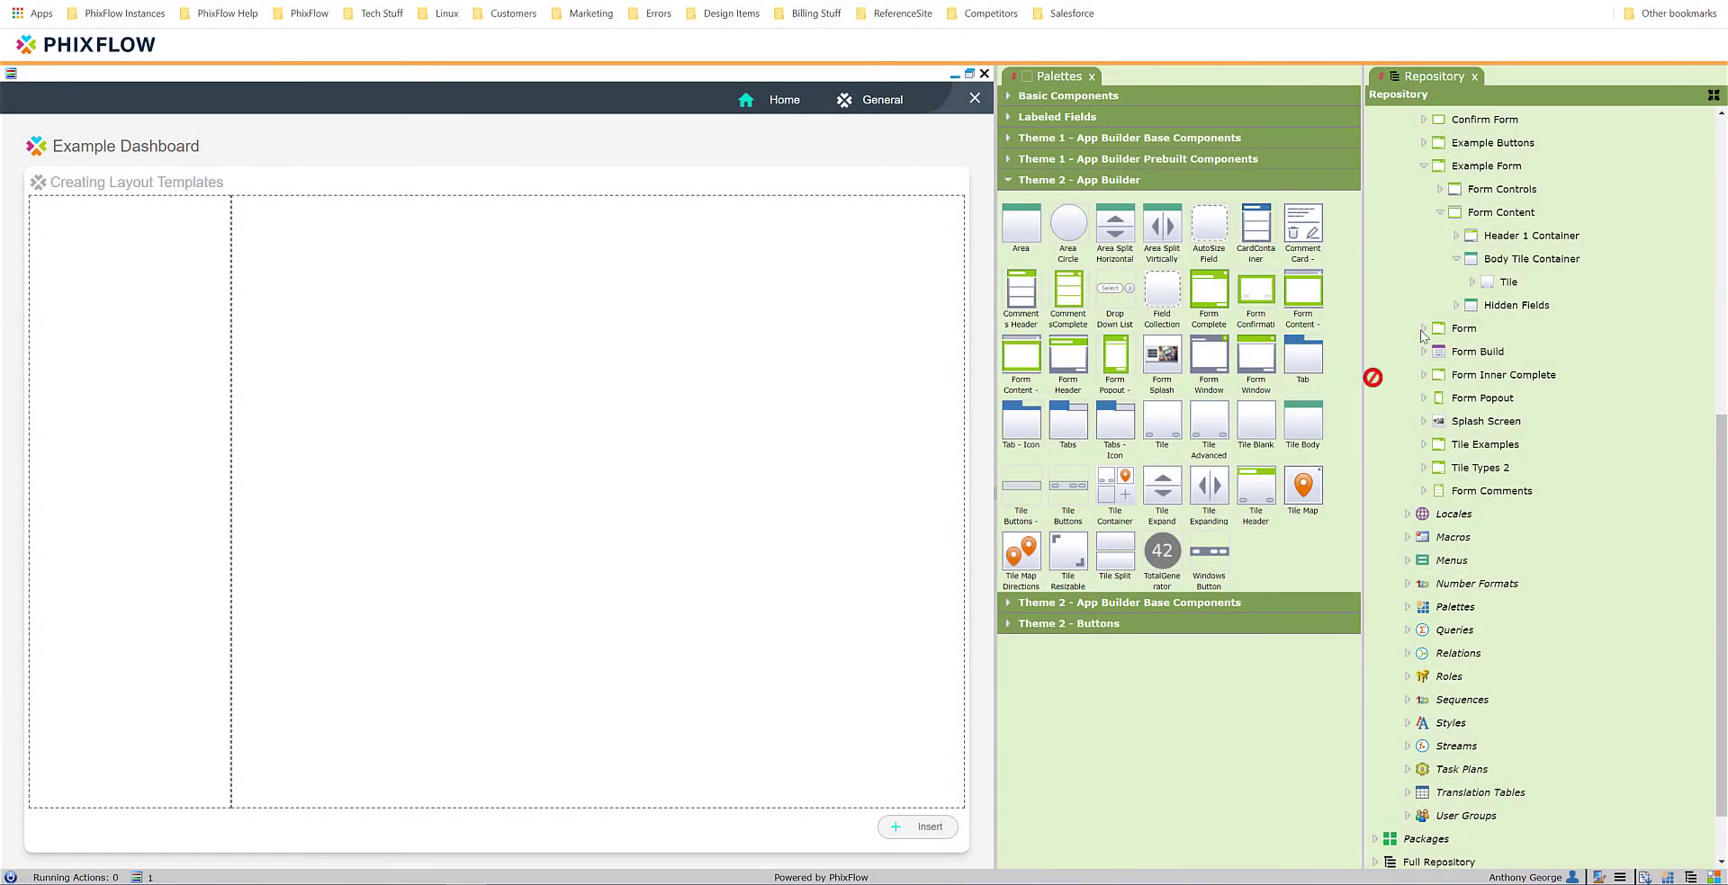
# Add a second tile named "Tile Lower" to the Body Tile Container, below the existing tile
pyautogui.click(1500, 270)
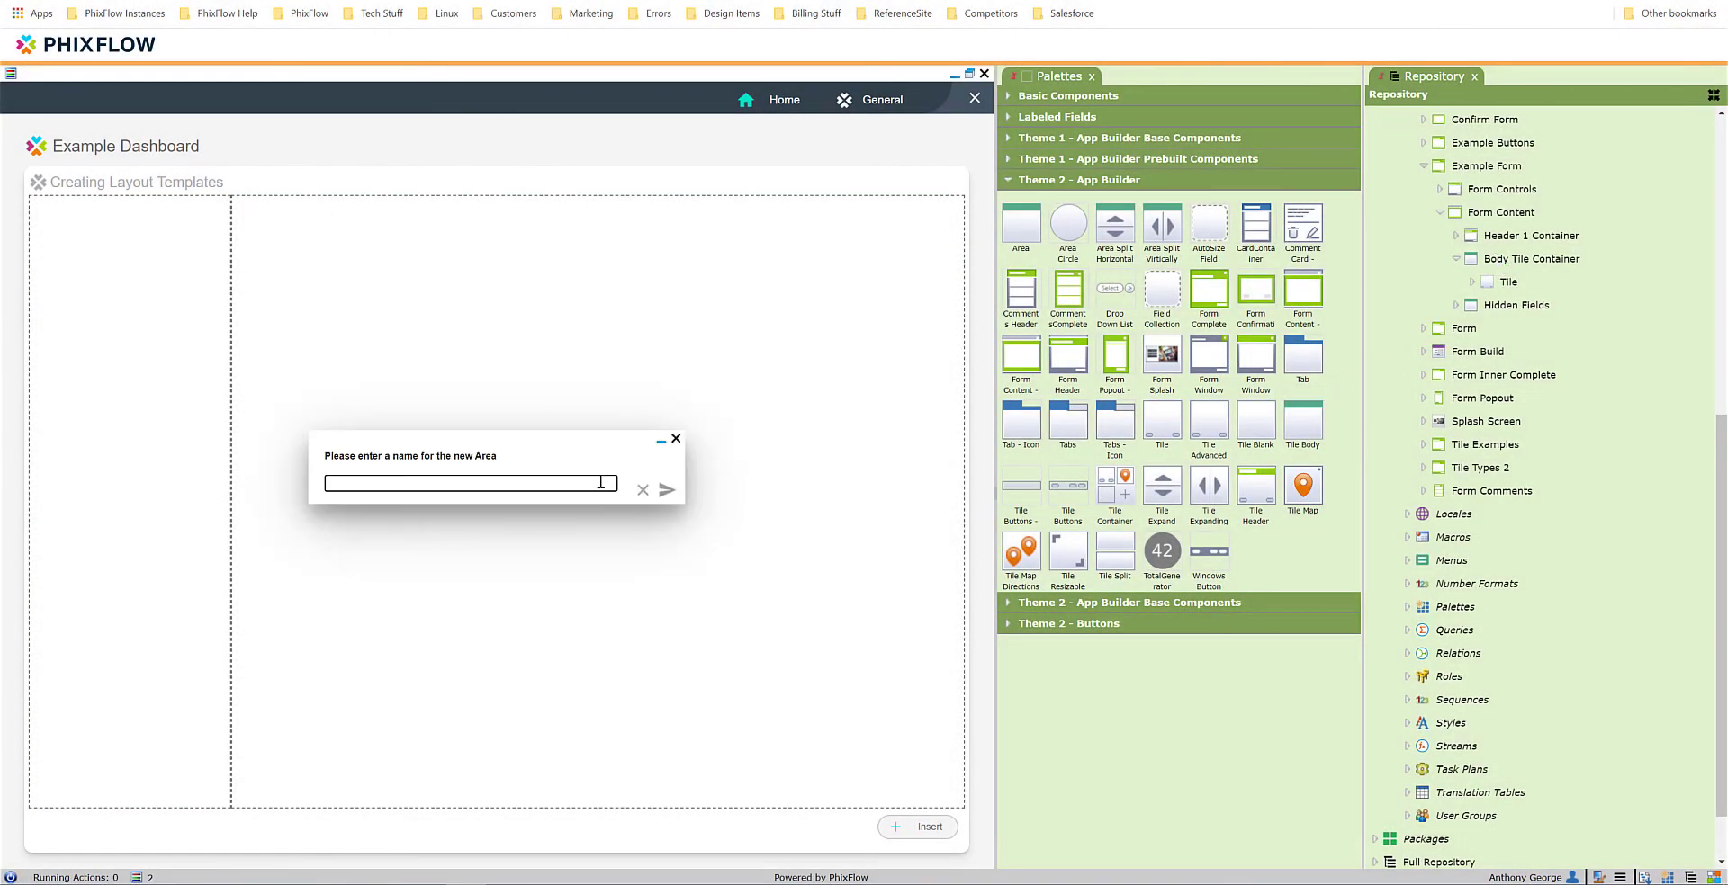
pyautogui.write('Template')
pyautogui.press('Return')
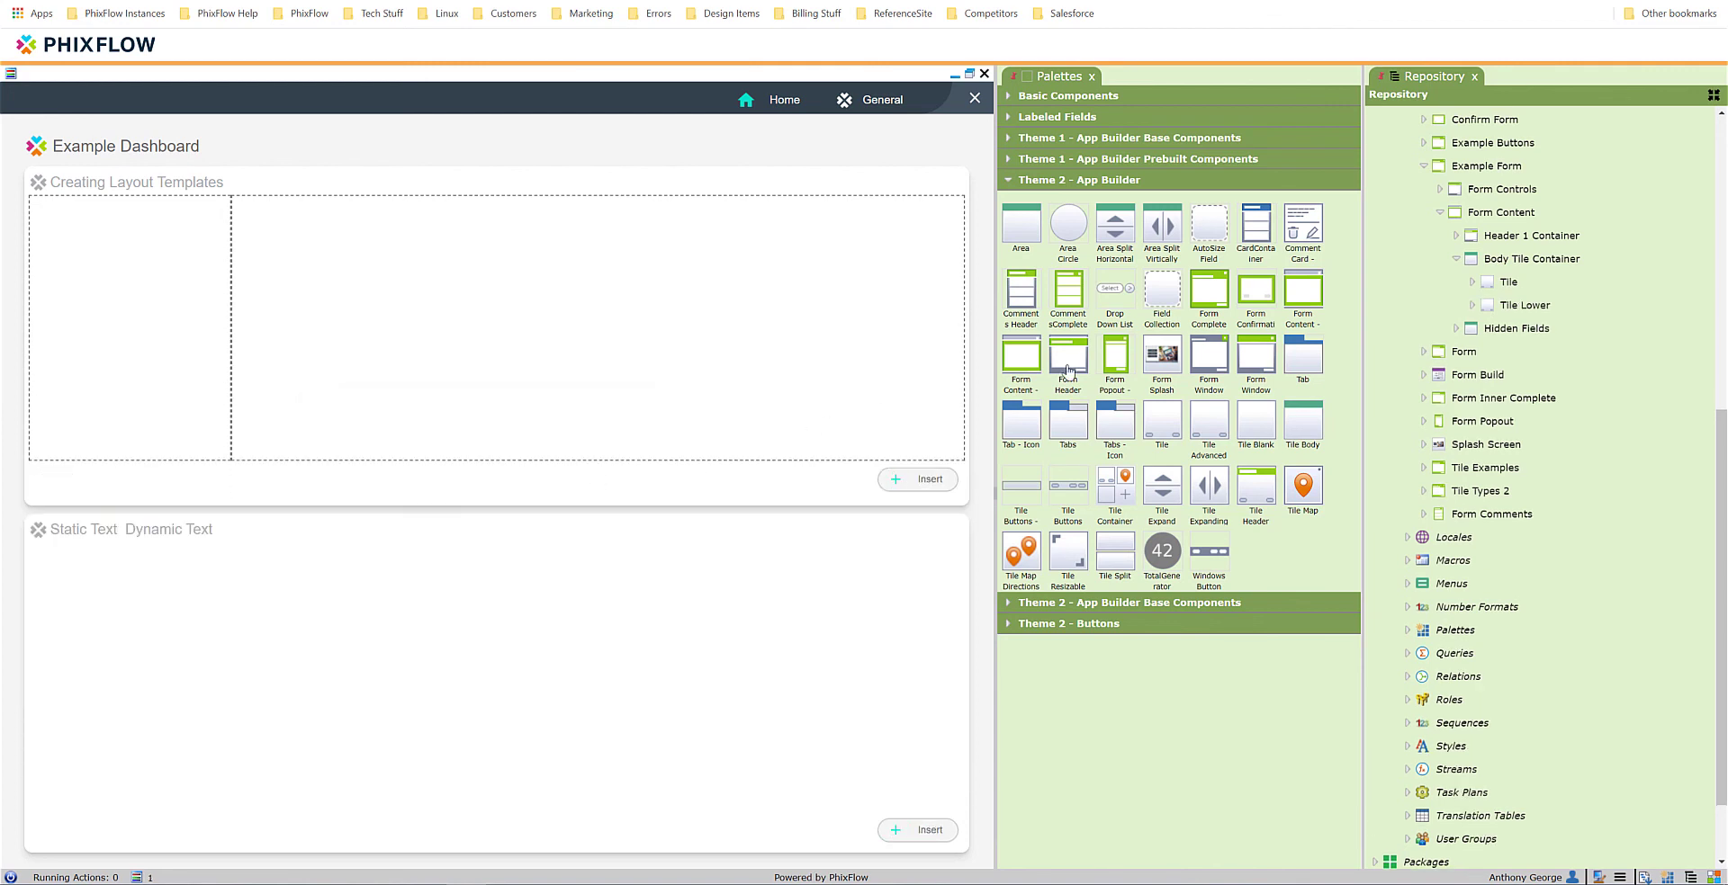
# Add a Field Collection to the lower tile and an AutoSize Field Collection next to it
pyautogui.moveTo(1057, 367); pyautogui.dragTo(445, 680)
pyautogui.write('C')
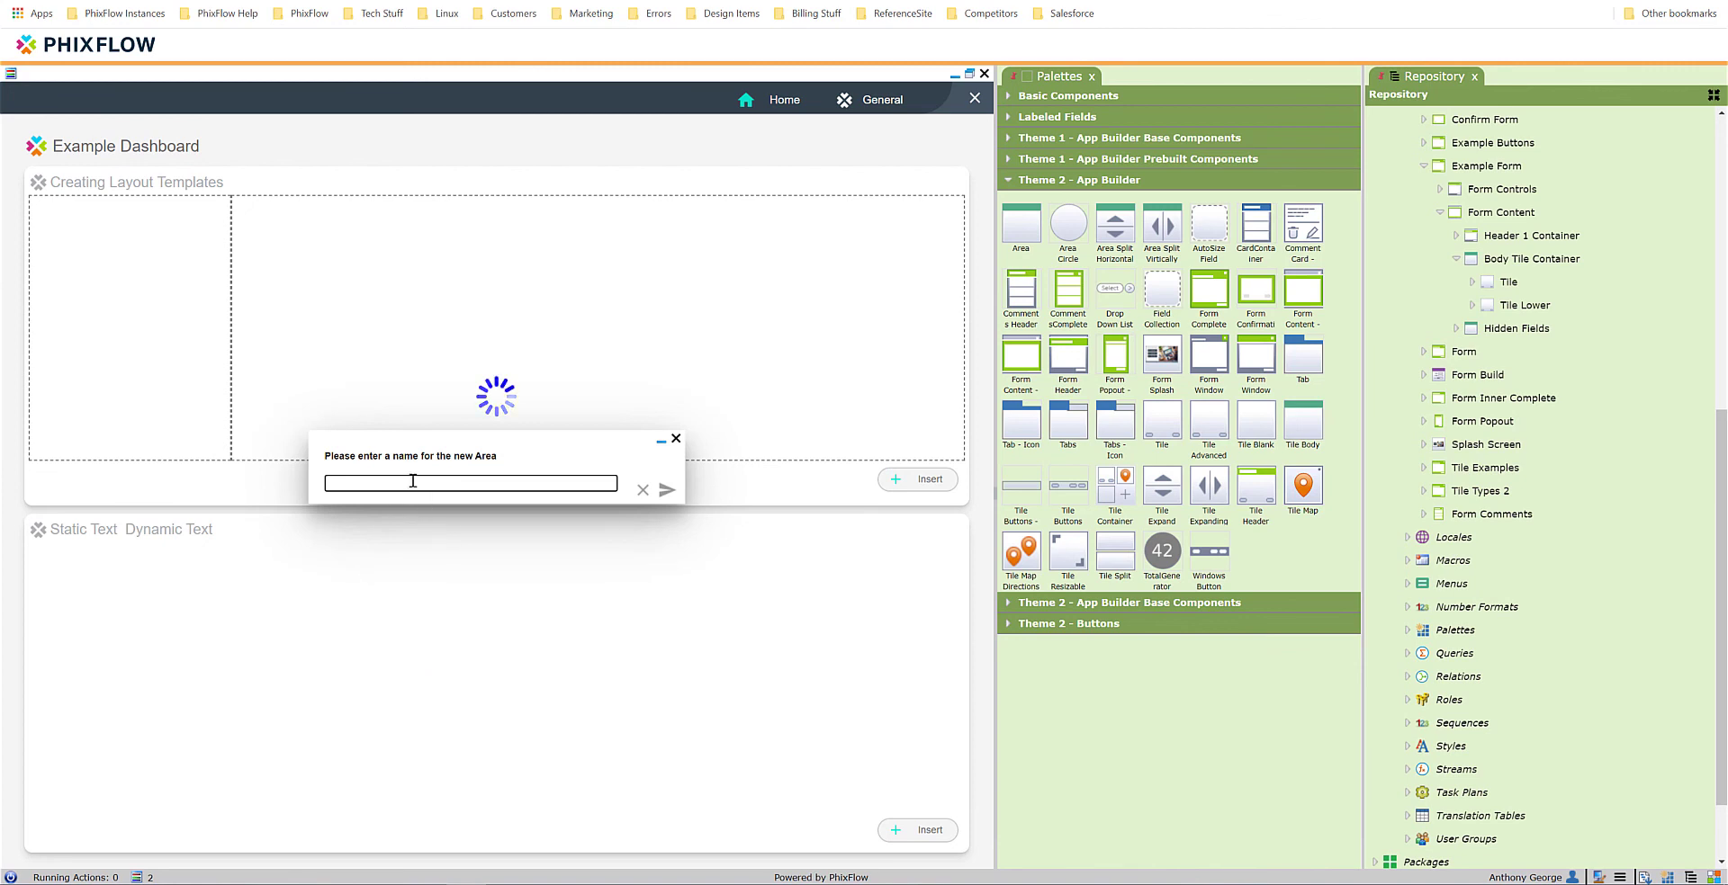
pyautogui.write('ontent')
pyautogui.press('Return')
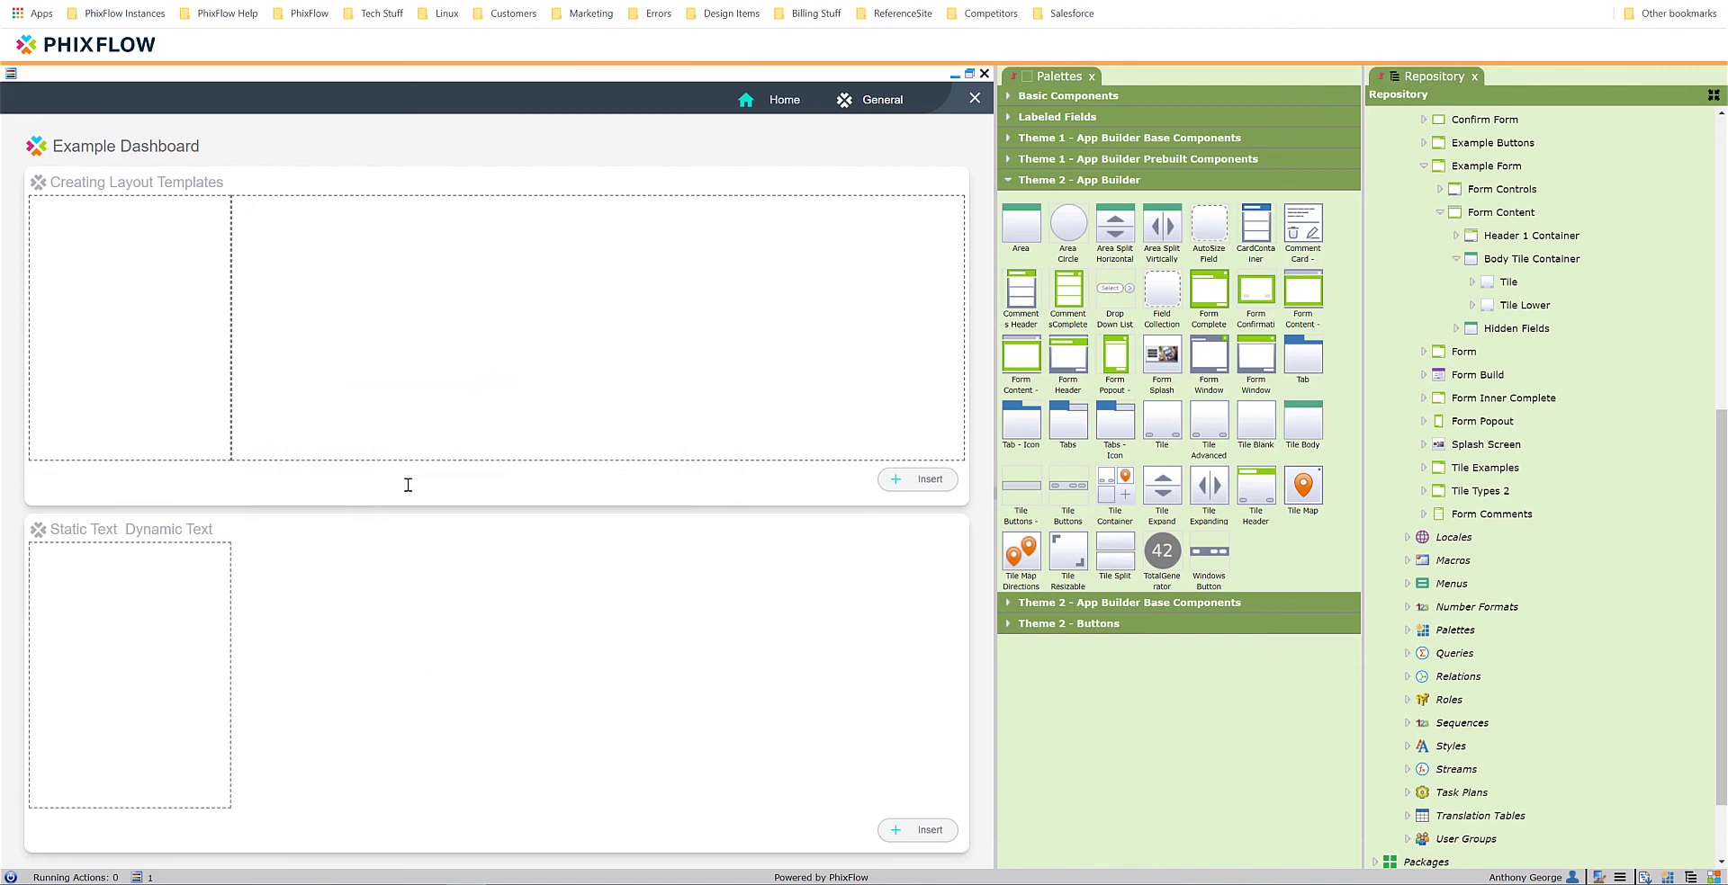
pyautogui.moveTo(1220, 234); pyautogui.dragTo(609, 642)
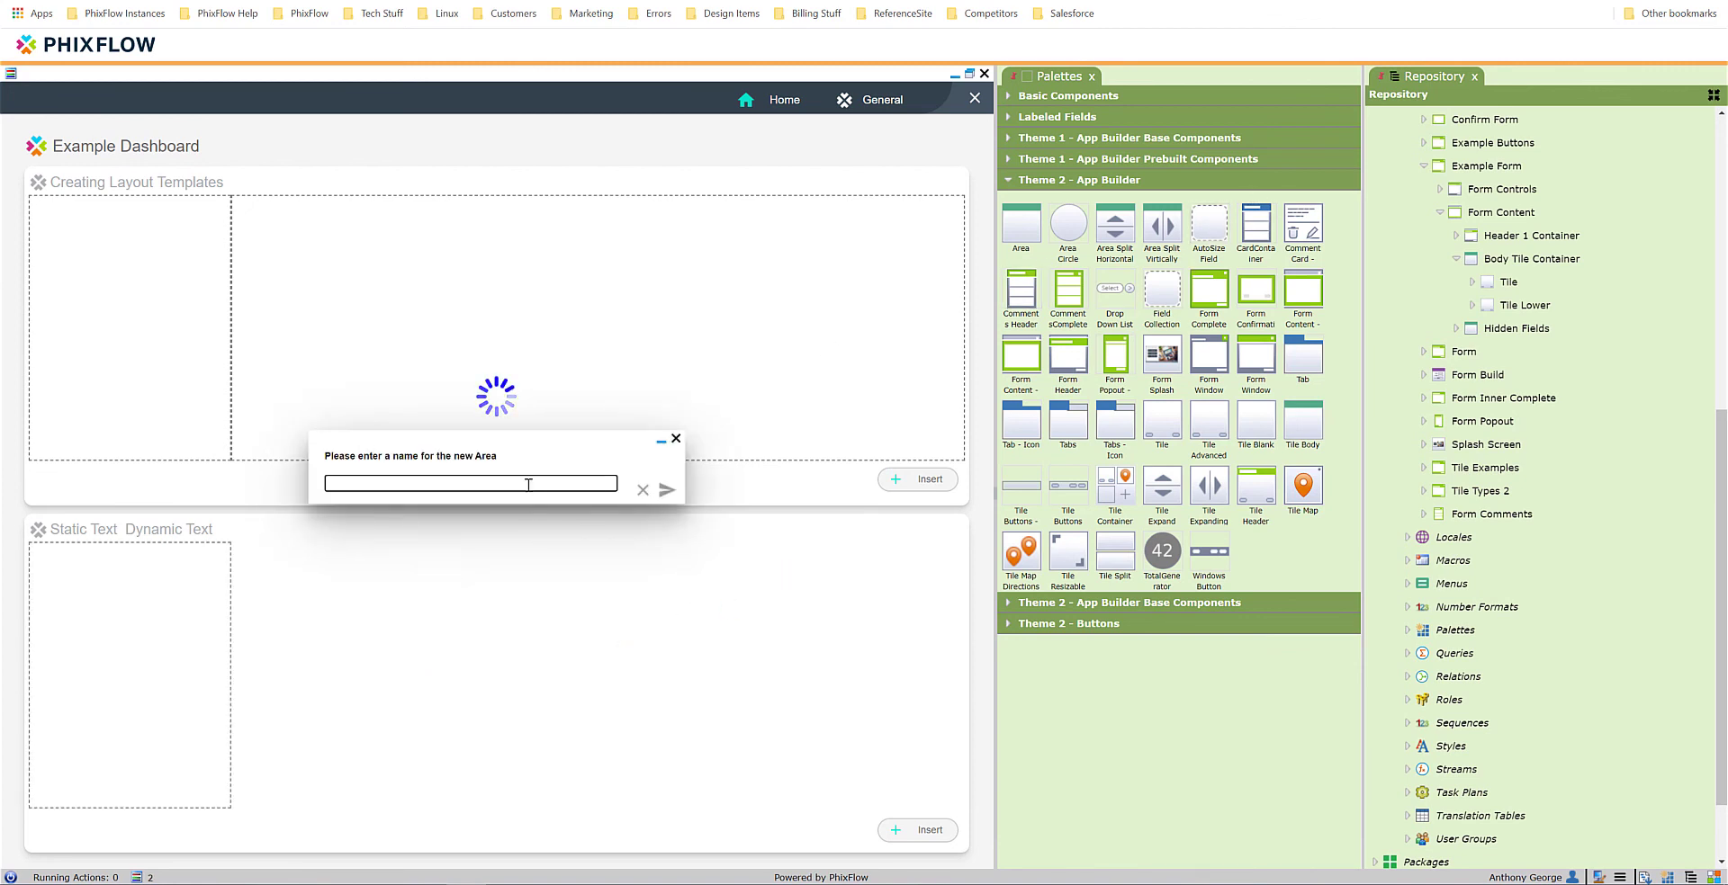
pyautogui.write('New Template')
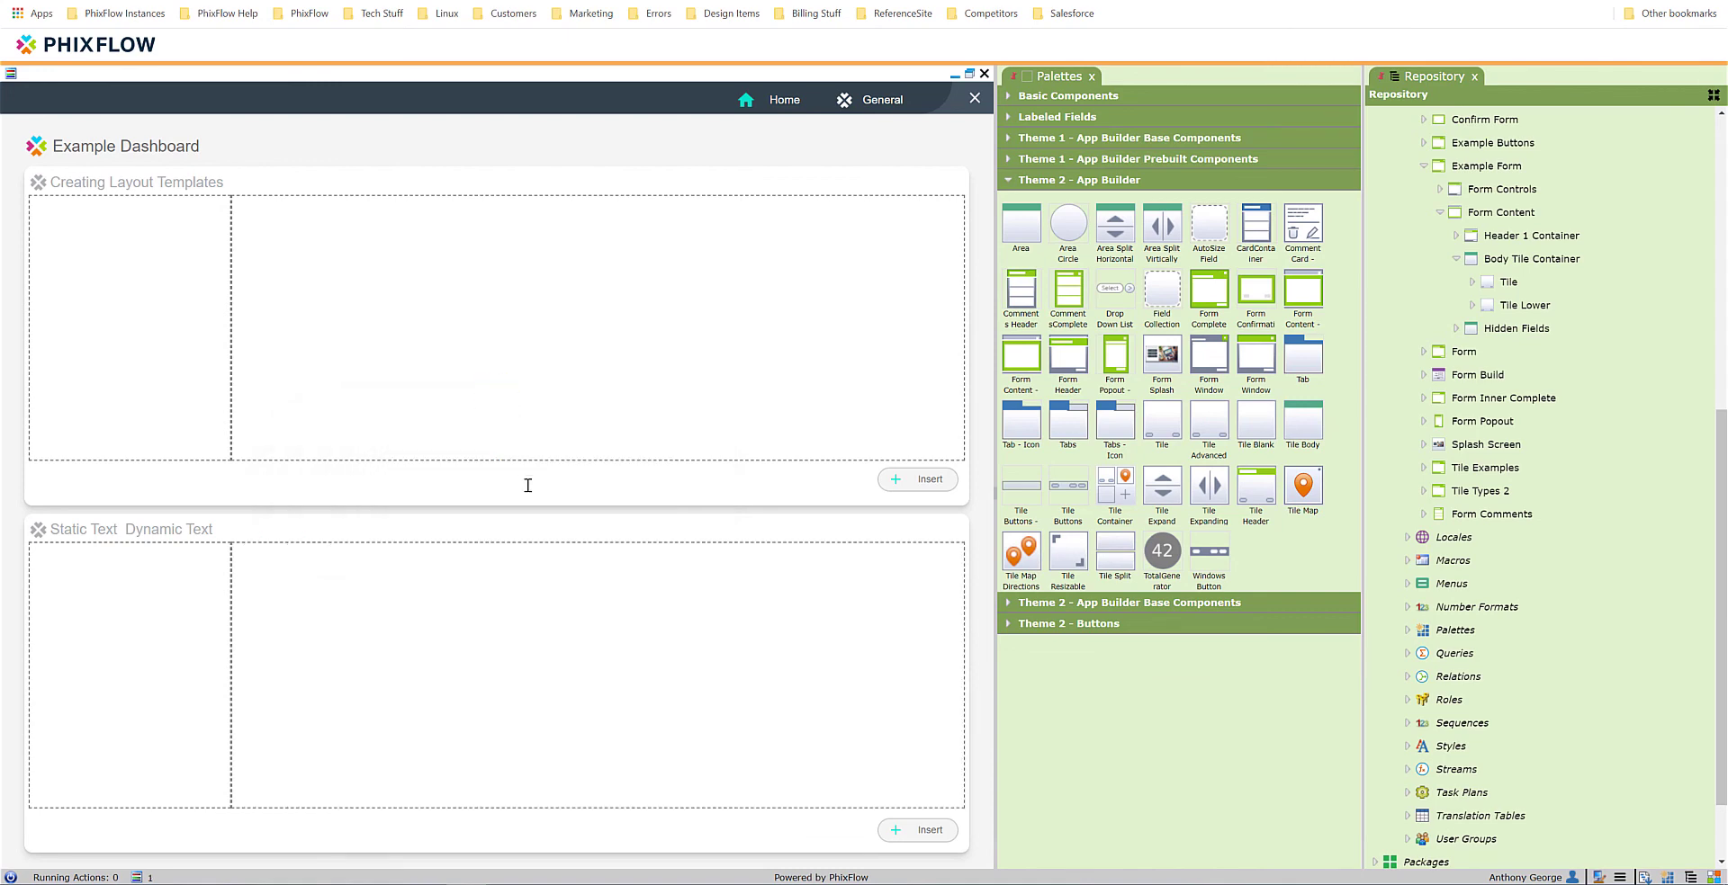